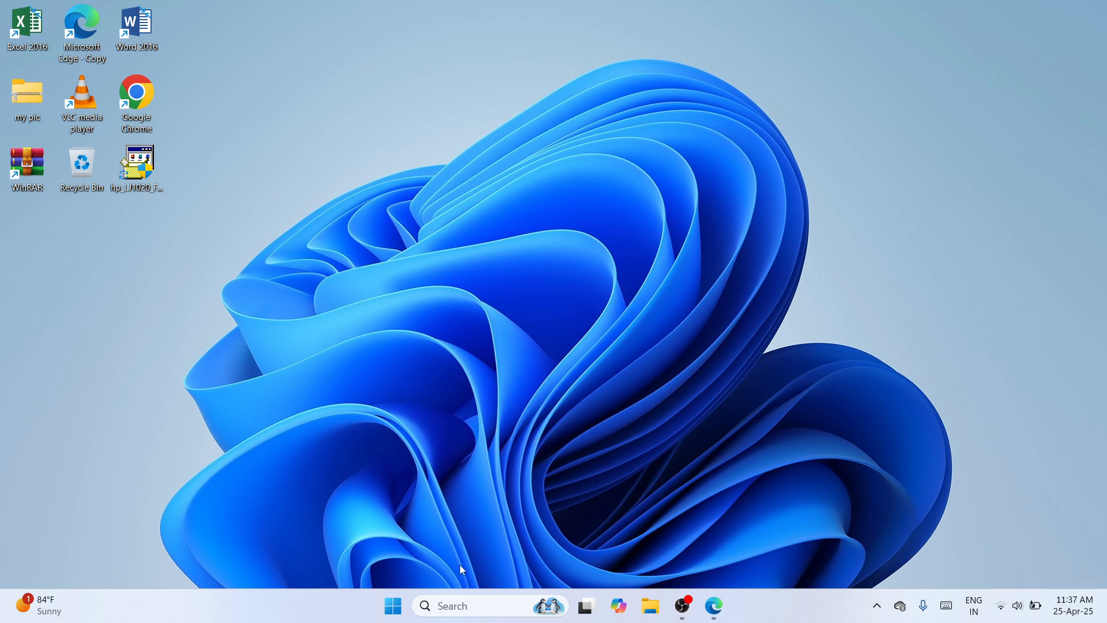
- Search the computer for "chrome" and launch Google Chrome
click(452, 606)
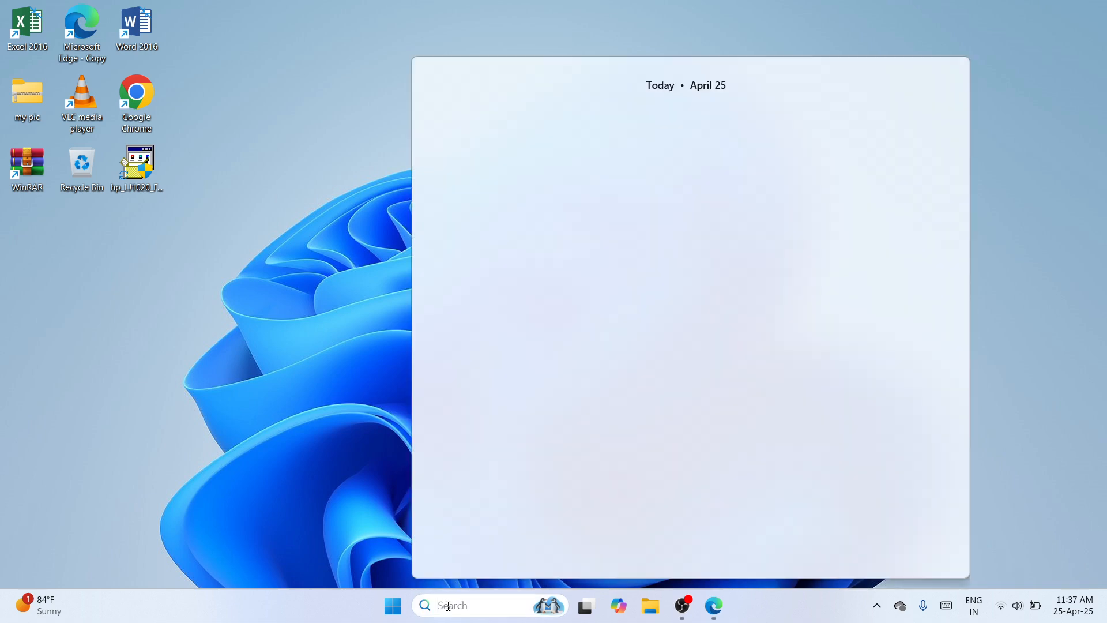
text(ch)
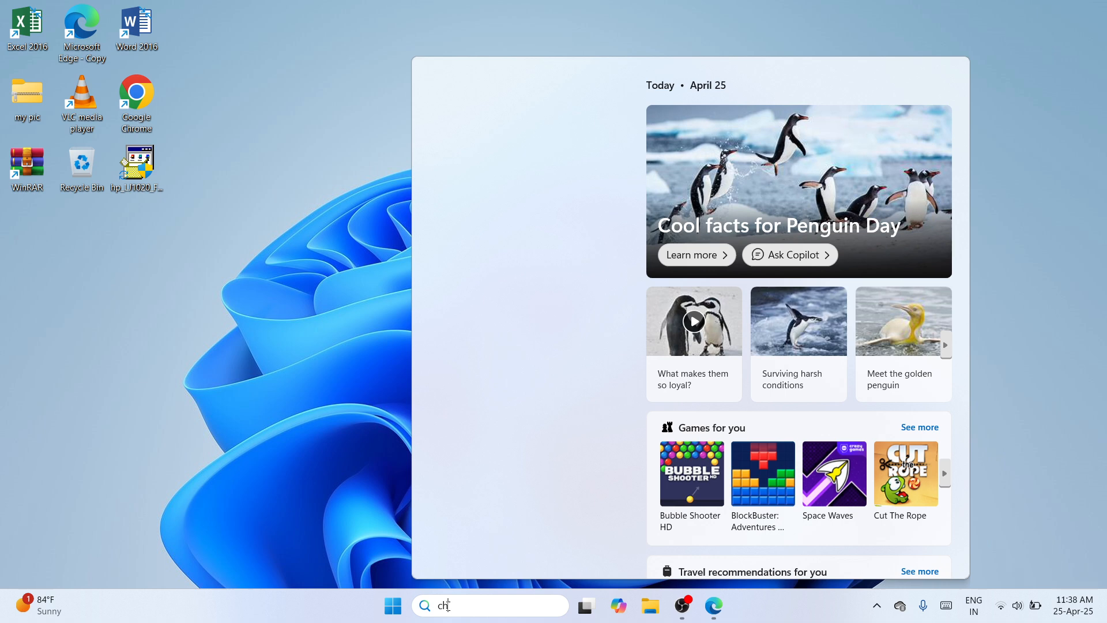
text(rome)
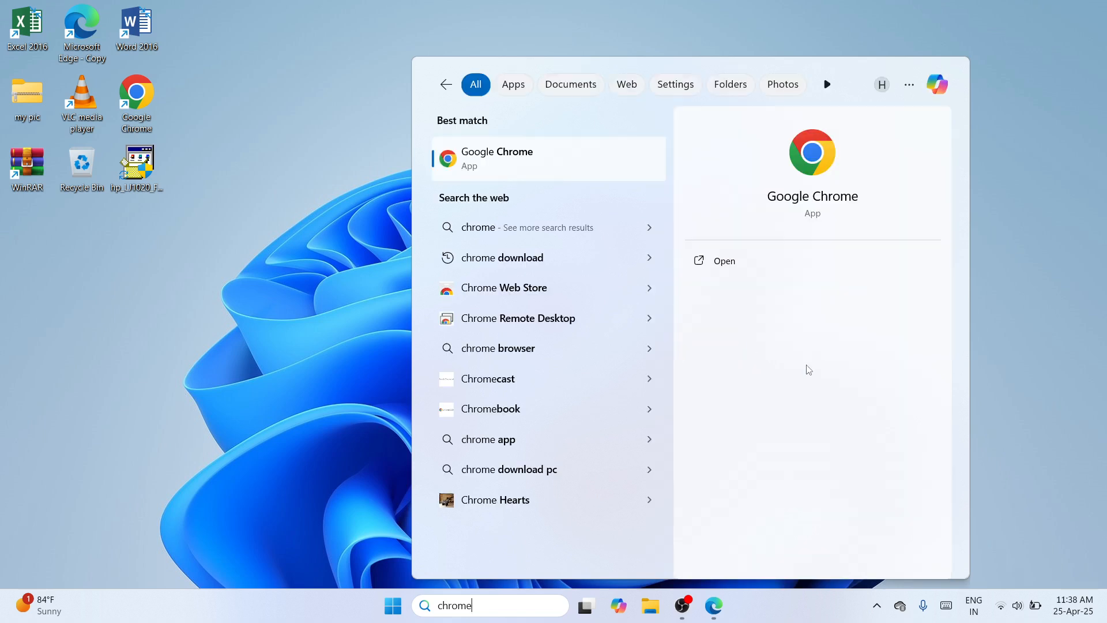
click(759, 260)
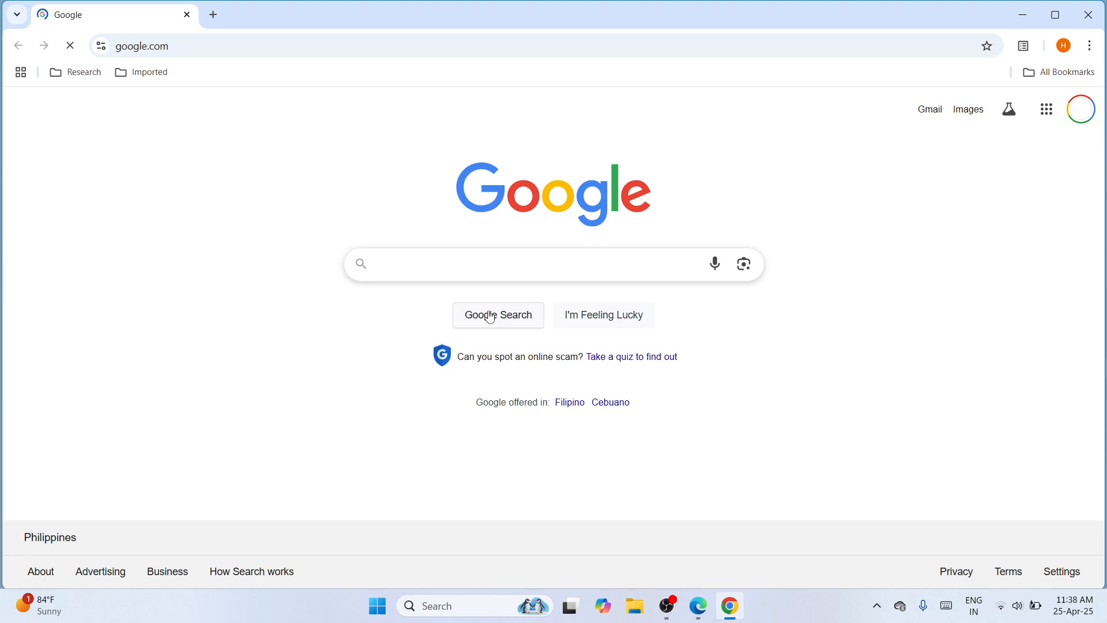
- Search Google for "epson l1300 printer driver" and open Epson's L1300 support page
click(390, 265)
text(epson l1300 printer drv)
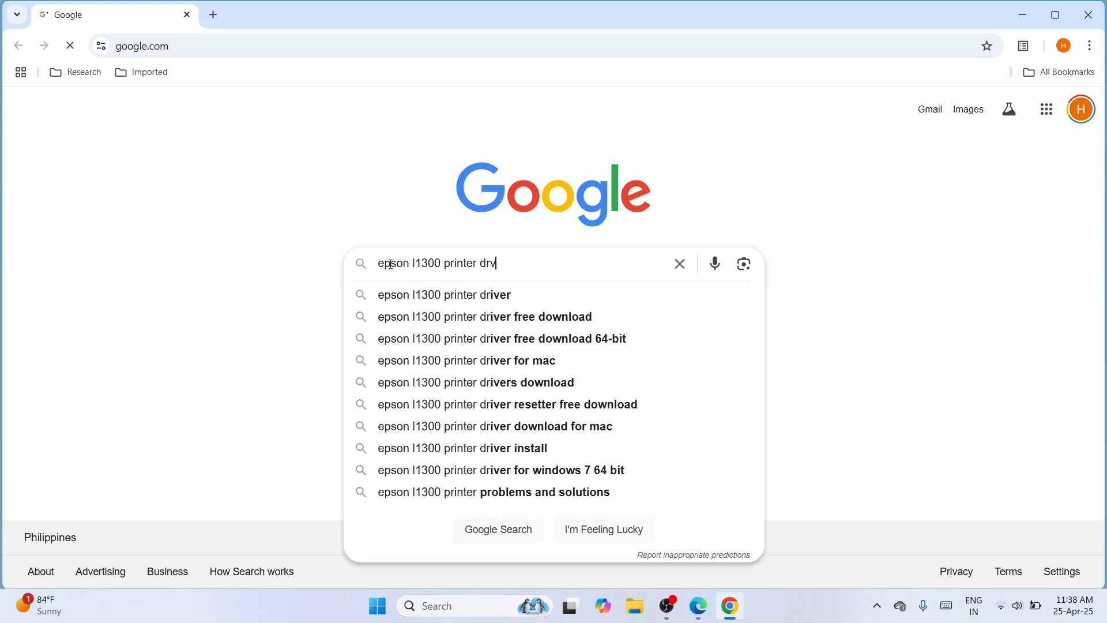
text(er)
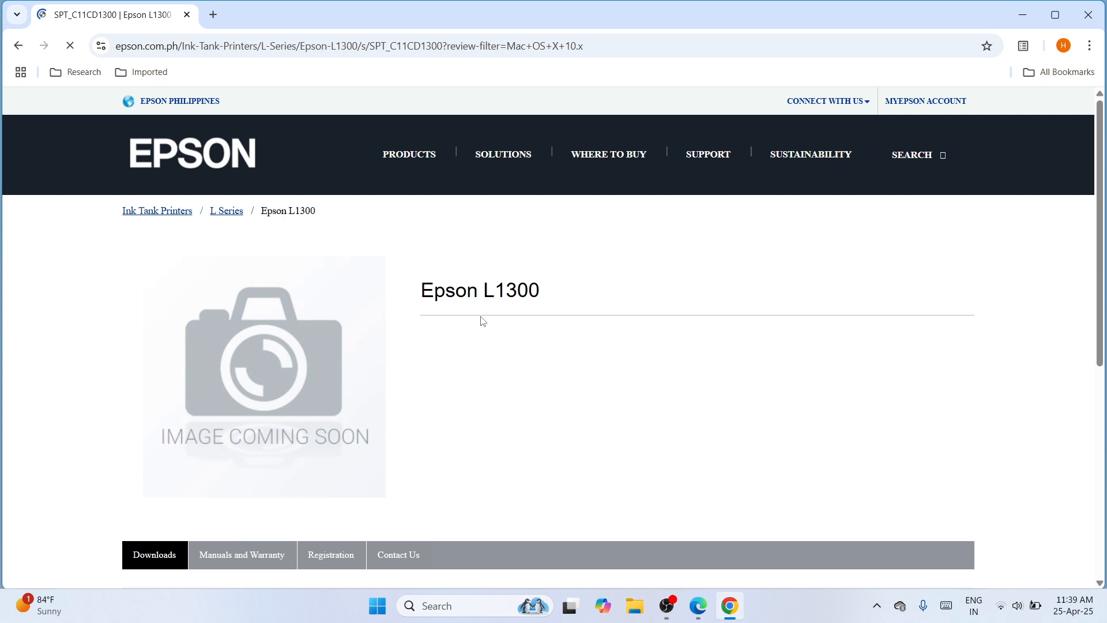
- Filter the Epson L1300 downloads by Windows 11, and download the Win 64-bit printer driver and Epson Easy Photo Print for Windows
click(154, 554)
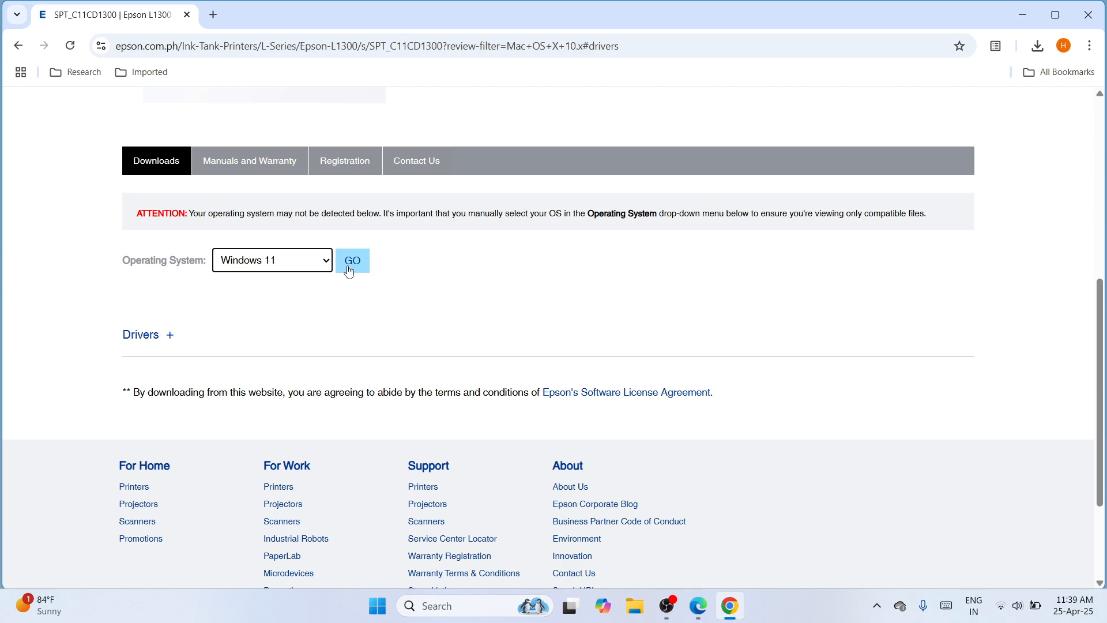
click(350, 269)
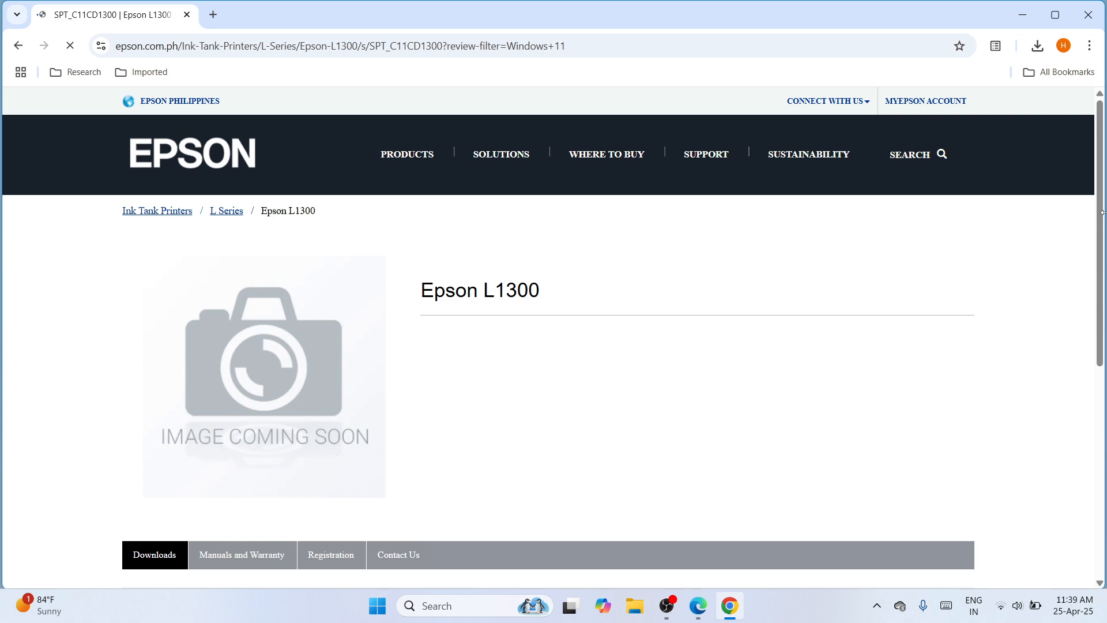
scroll(470, 239, down, 6)
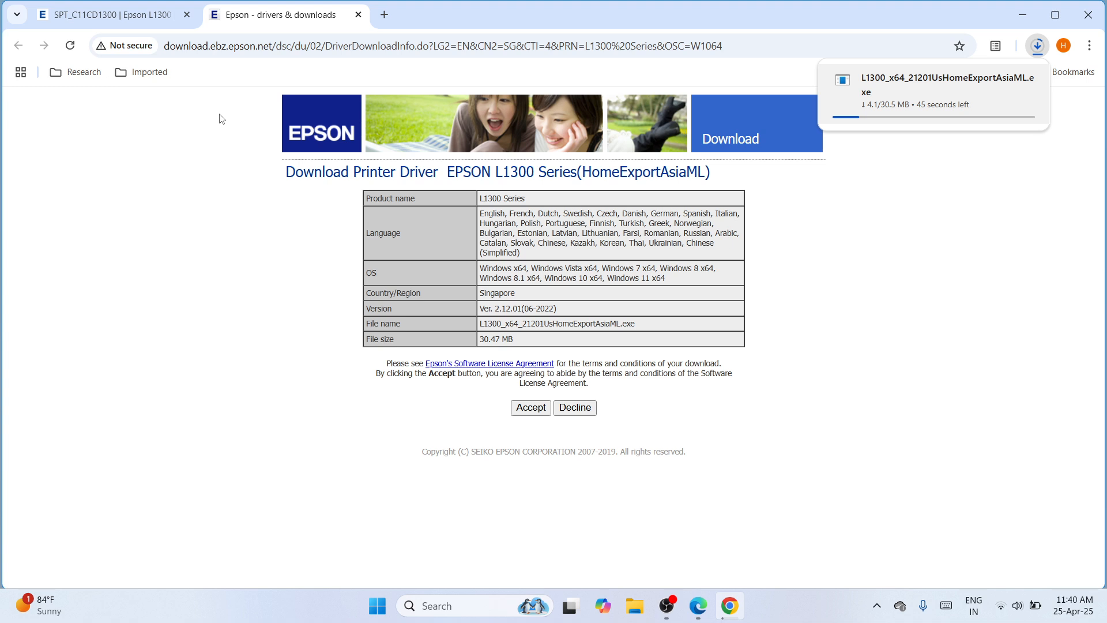
click(113, 15)
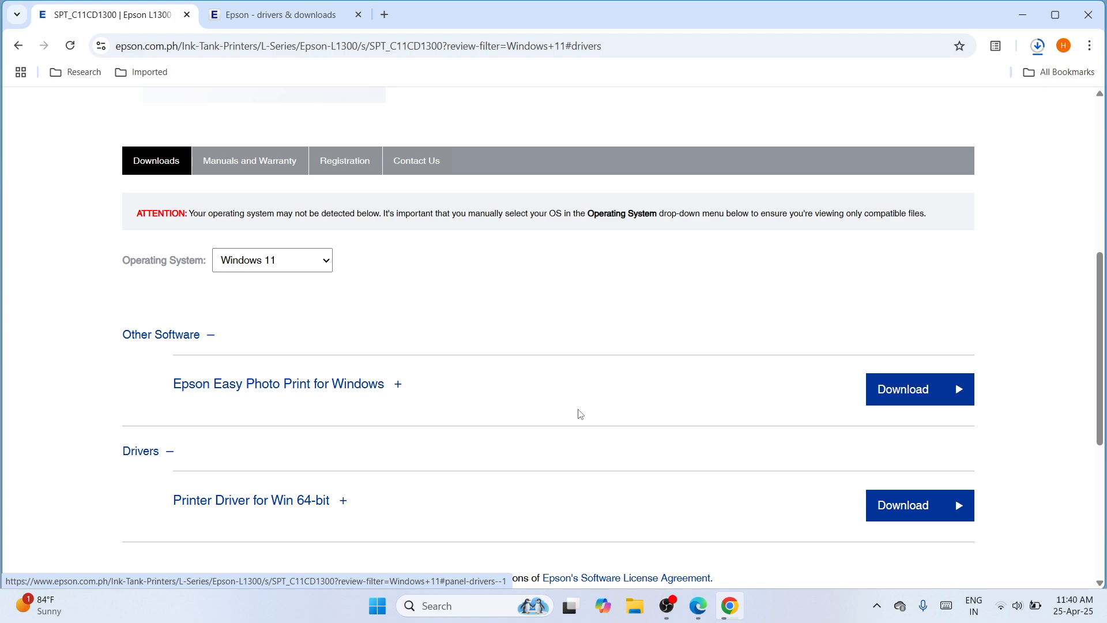
click(919, 389)
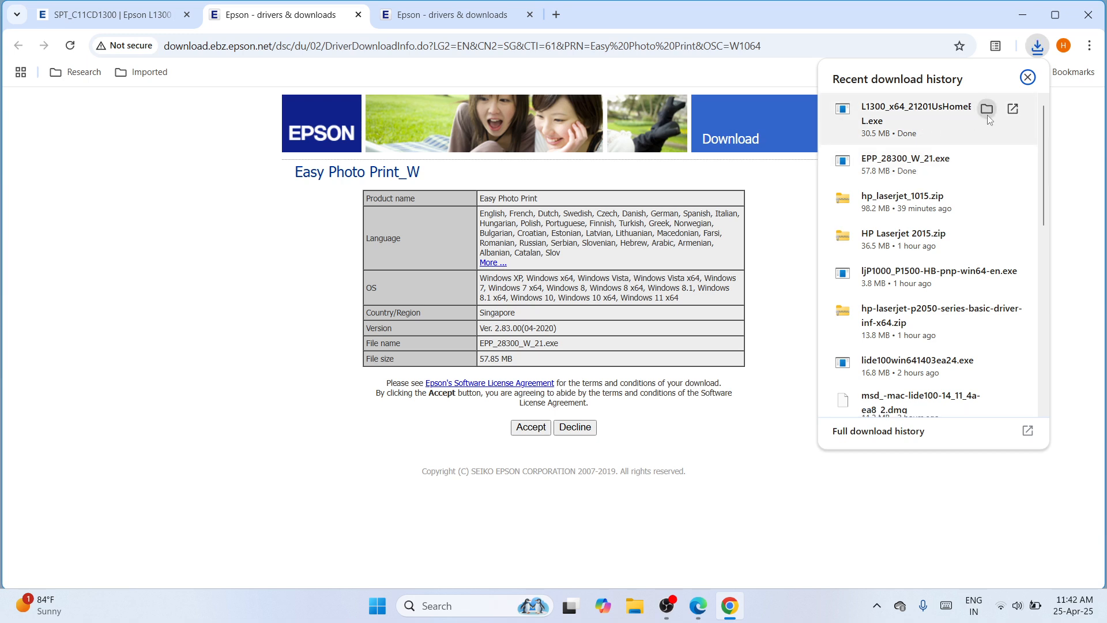
- Move the downloaded EPP_28300_W_21 and L1300_x64_21201UsHomeExportAsiaML installers from the Downloads folder to the desktop
click(987, 110)
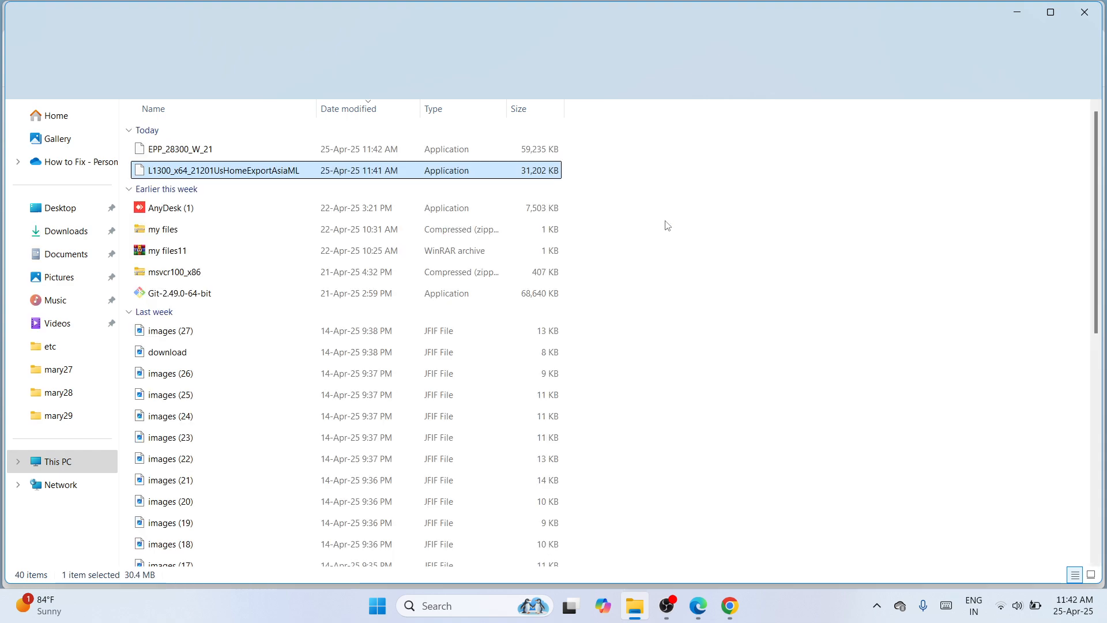
drag(600, 173, 485, 153)
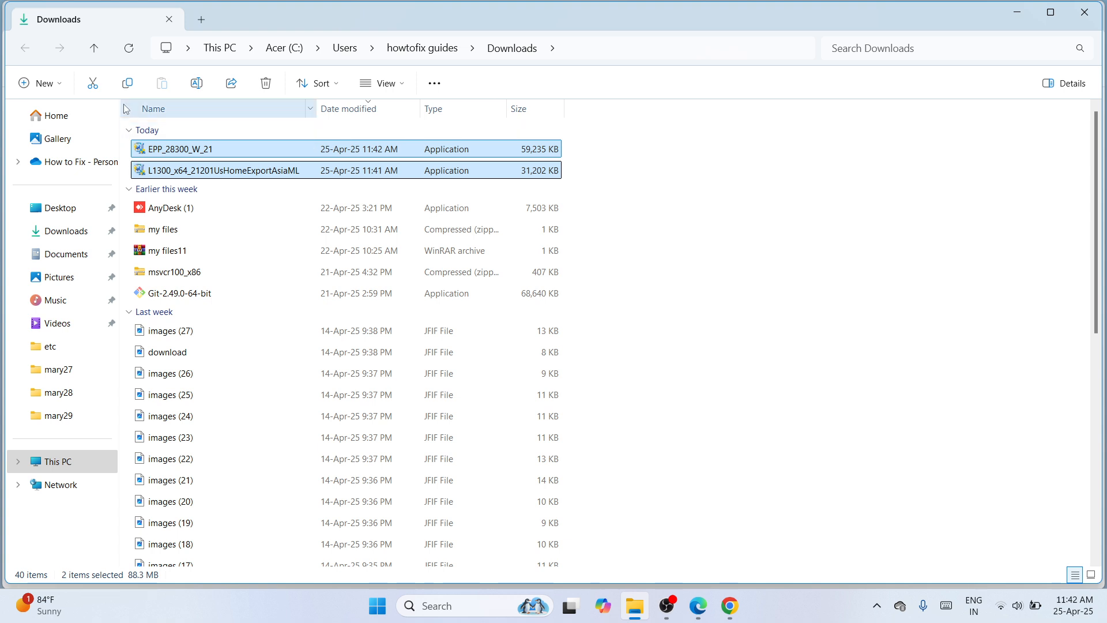
click(93, 83)
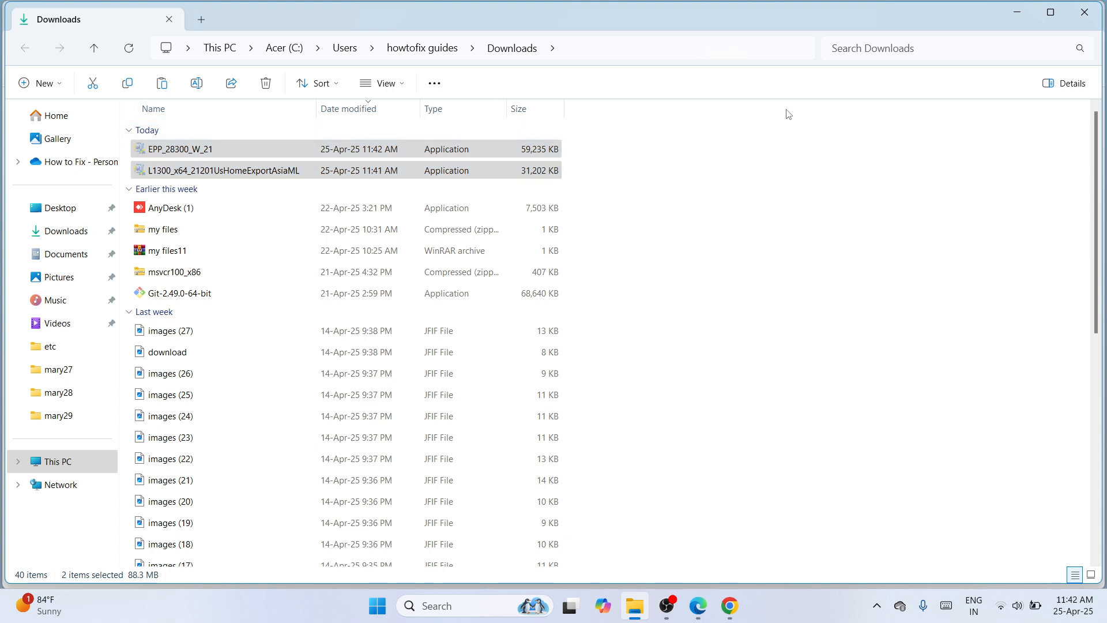
click(1088, 14)
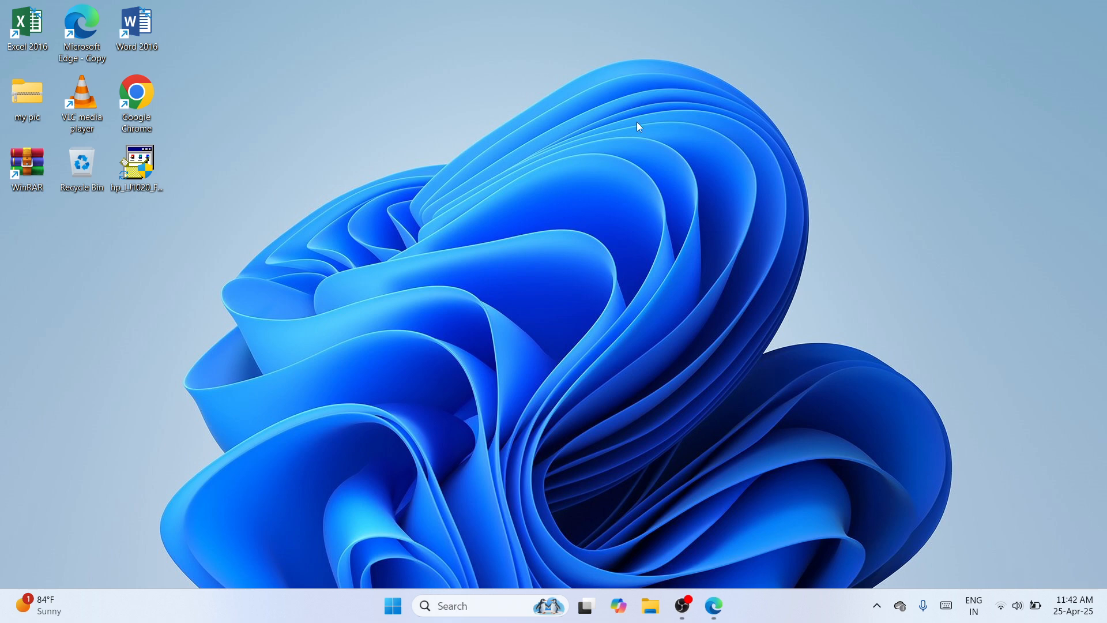
key(ctrl+v)
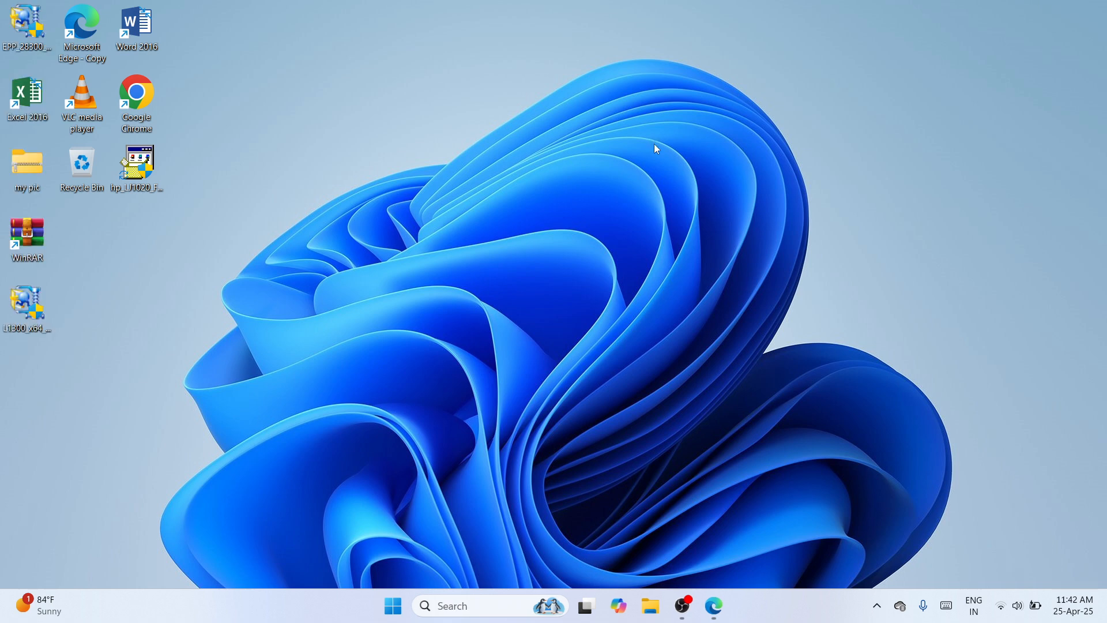
- Place the L1300_x64 and EPP_28300_W_21 installer icons side by side near the upper middle of the desktop
drag(27, 306, 575, 173)
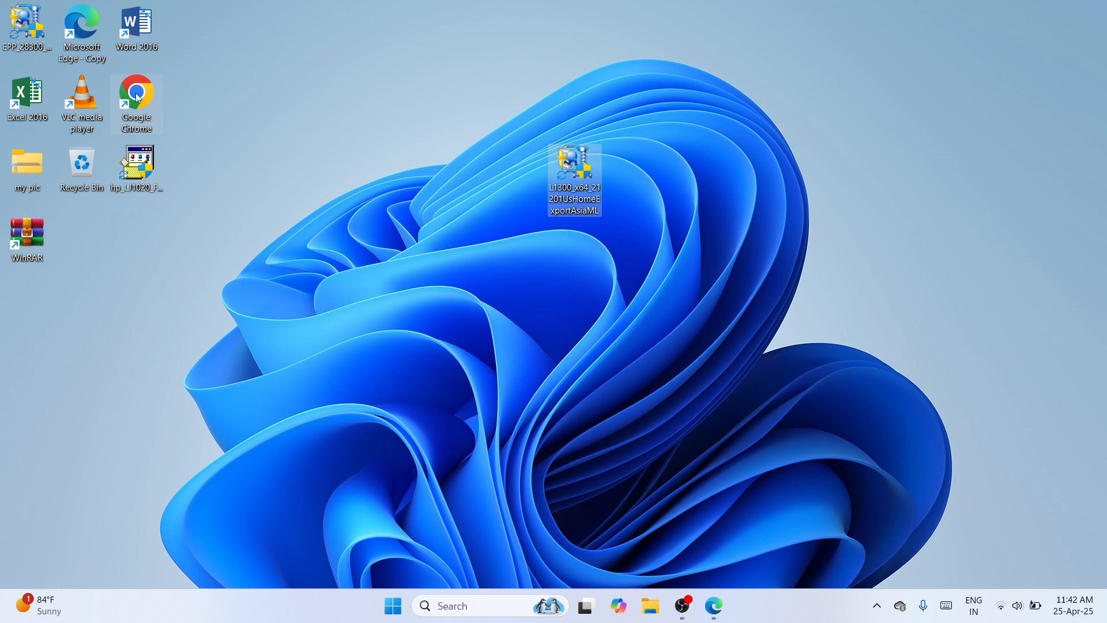
click(19, 29)
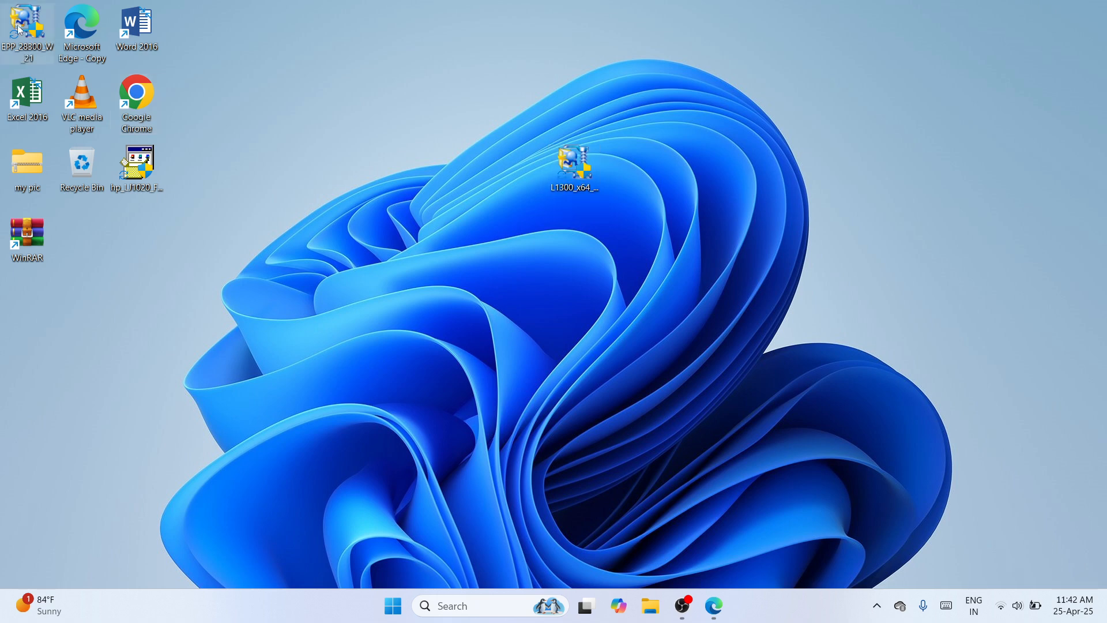
drag(19, 29, 511, 169)
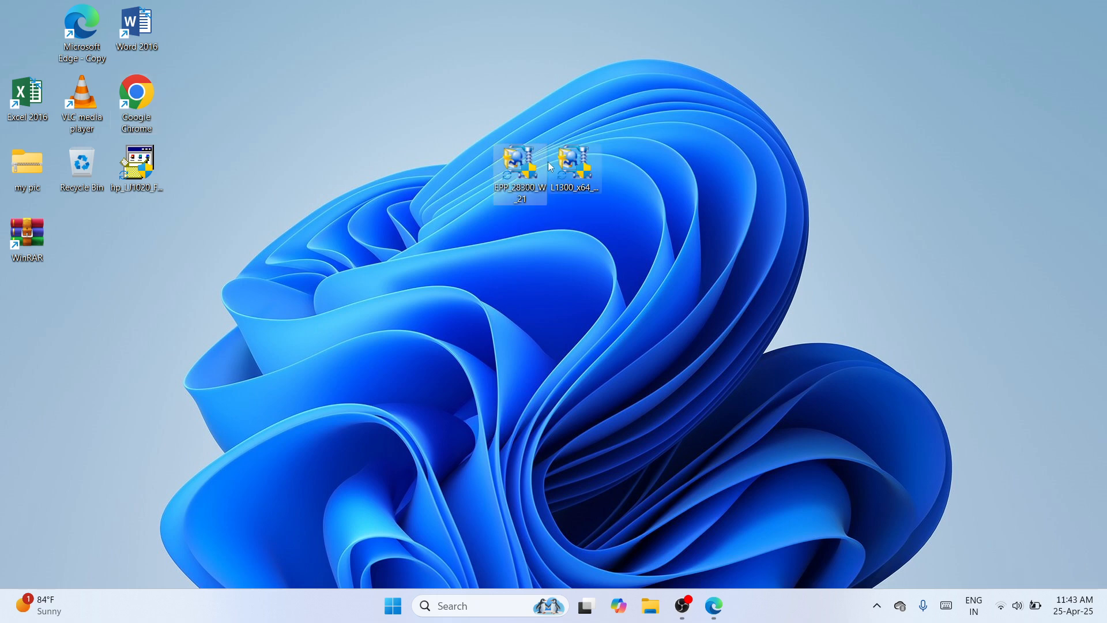
- Extract the L1300_x64_21201UsHomeExportAsiaML installer with WinRAR into a folder of the same name
click(574, 190)
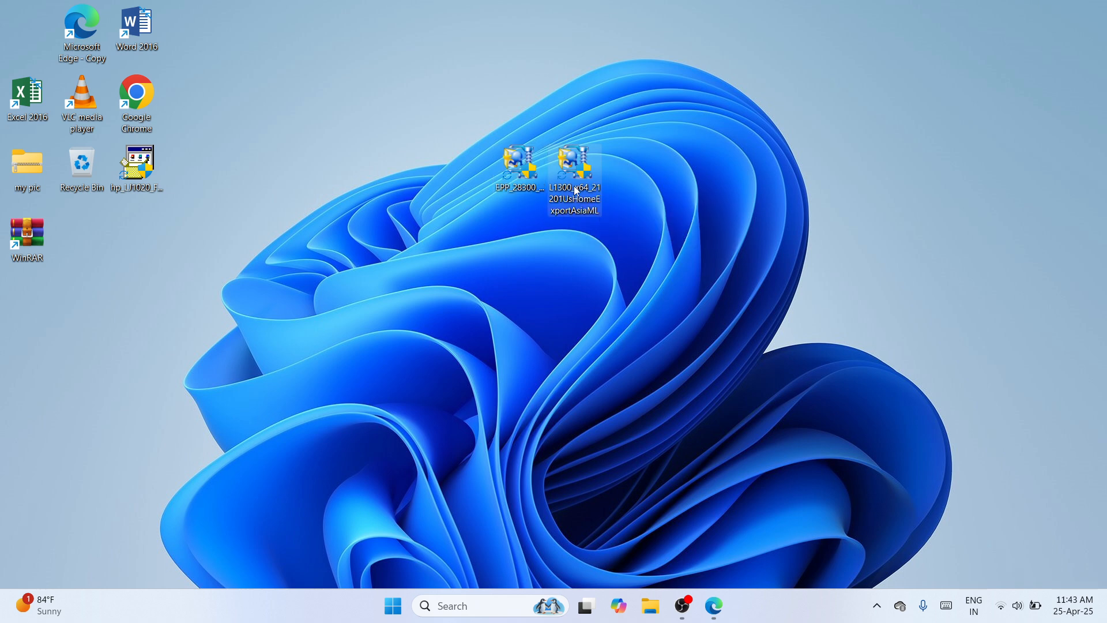
right_click(574, 191)
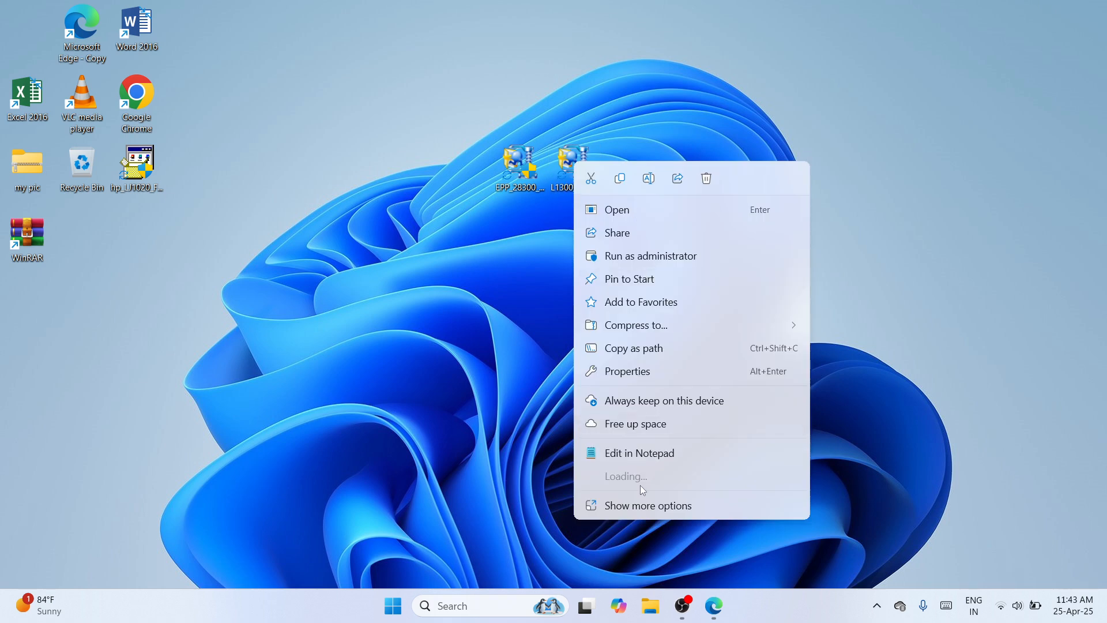
mouse_move(630, 477)
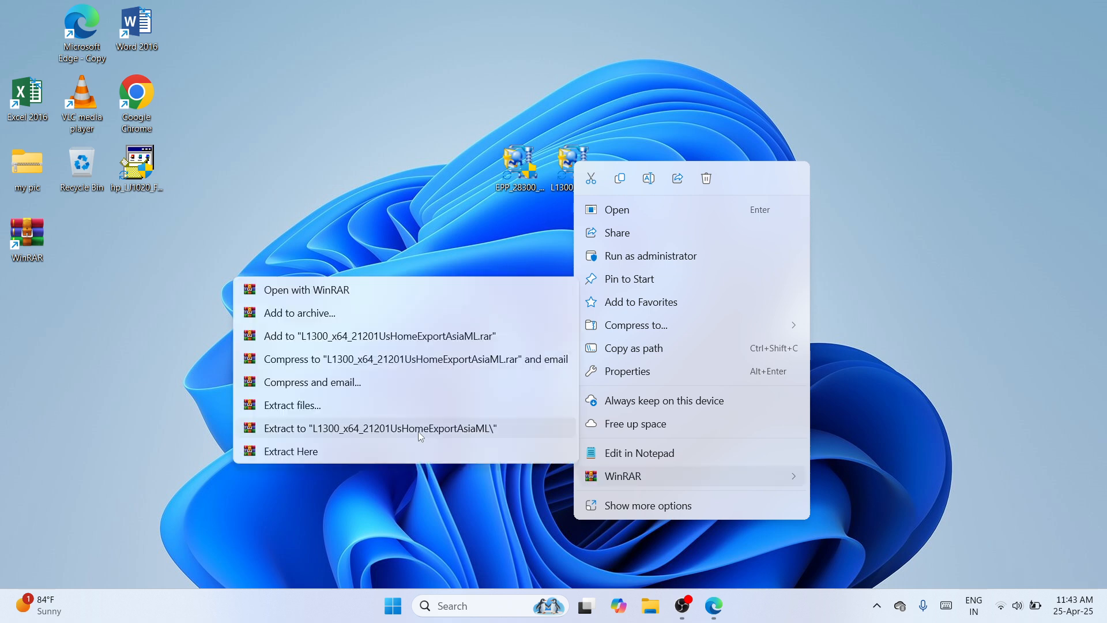
click(391, 433)
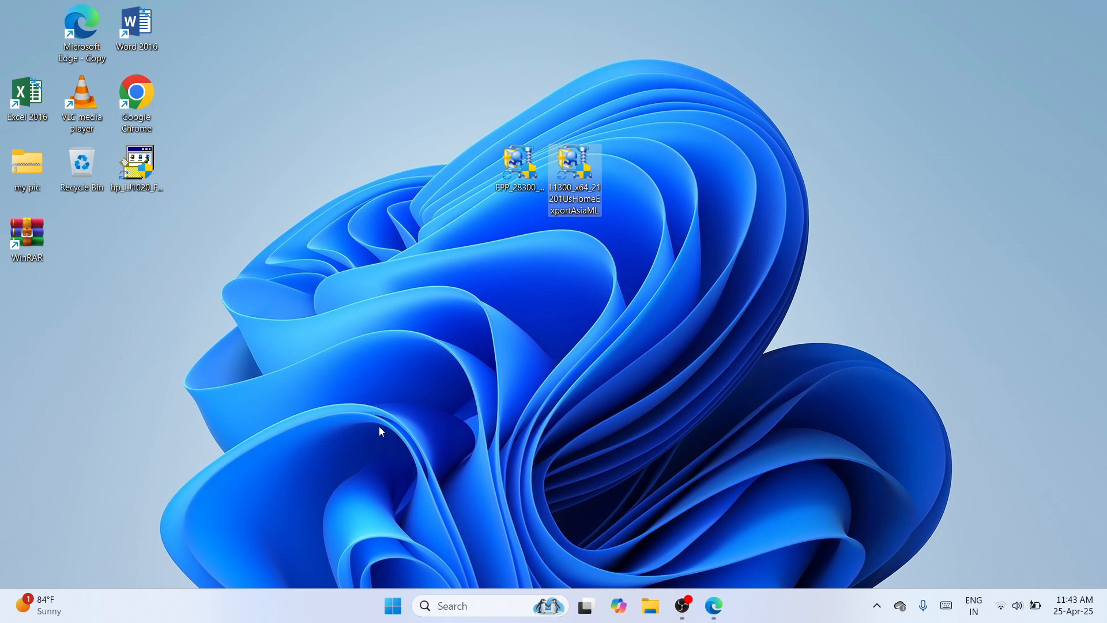
- Shift the Excel 2016, my pic and WinRAR icons up one place each in the first desktop column
drag(26, 98, 27, 32)
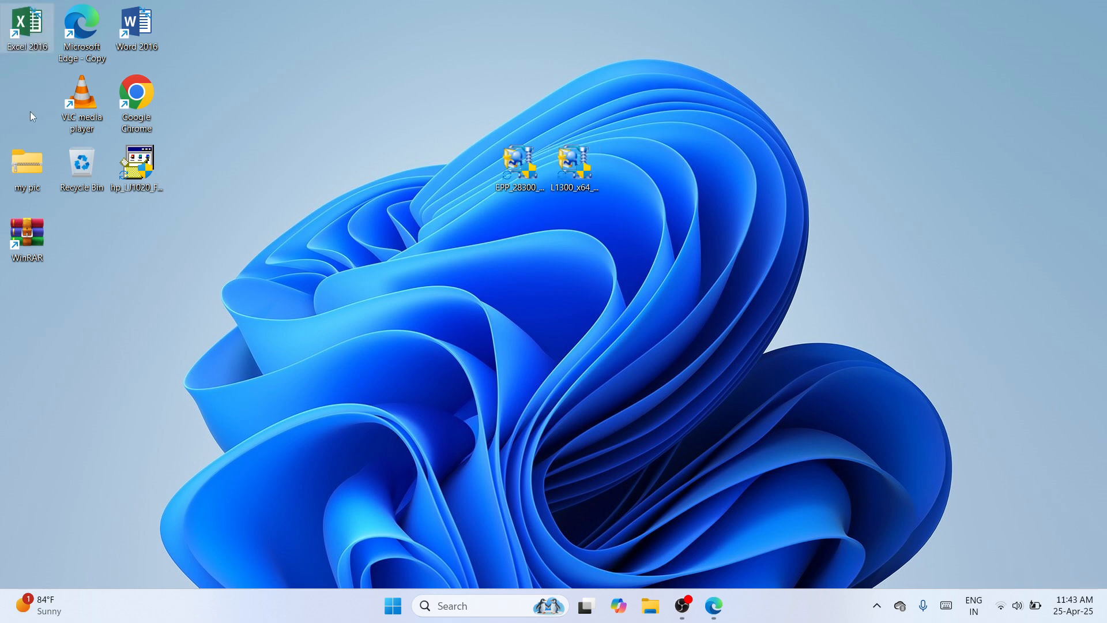
drag(31, 170, 34, 106)
drag(33, 248, 42, 157)
click(284, 355)
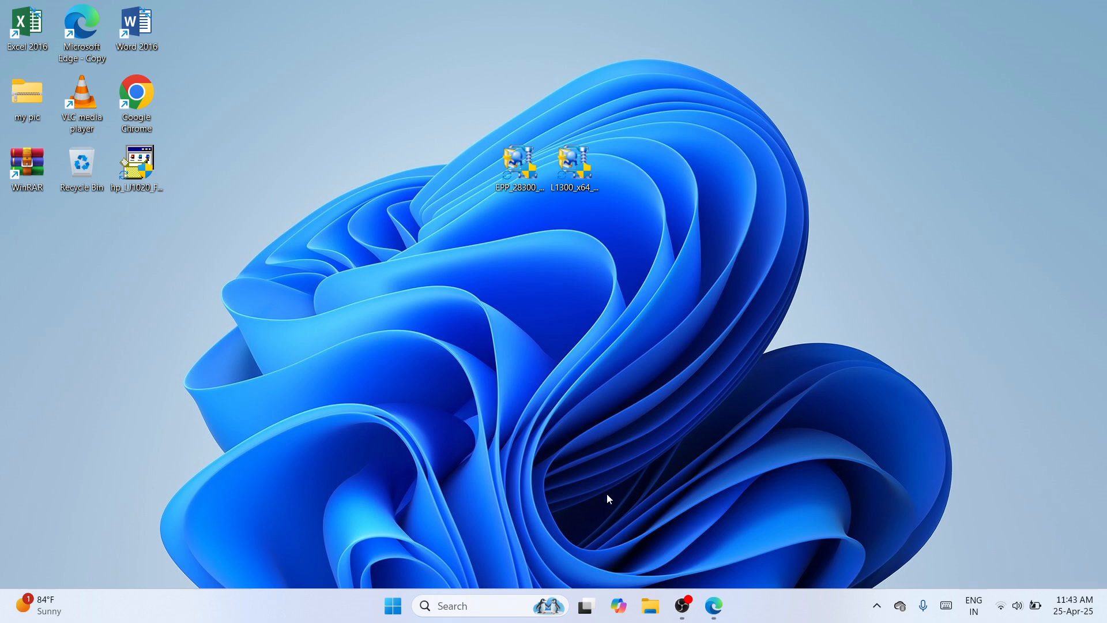
- Check the Desktop folder in File Explorer for the extracted L1300 driver folder, and close the window
click(650, 603)
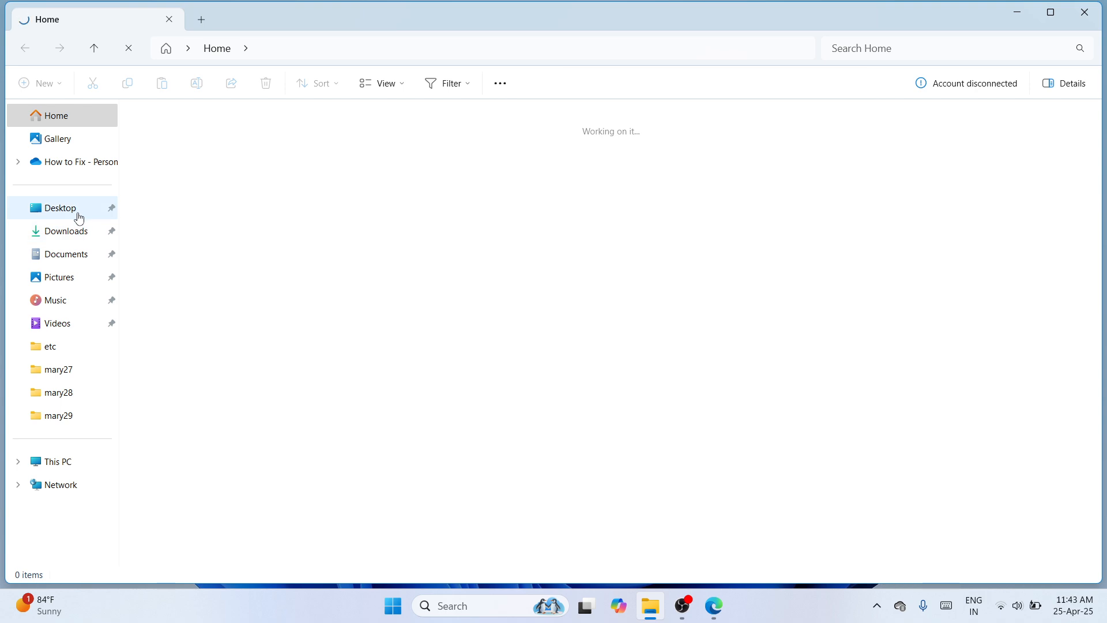
click(79, 213)
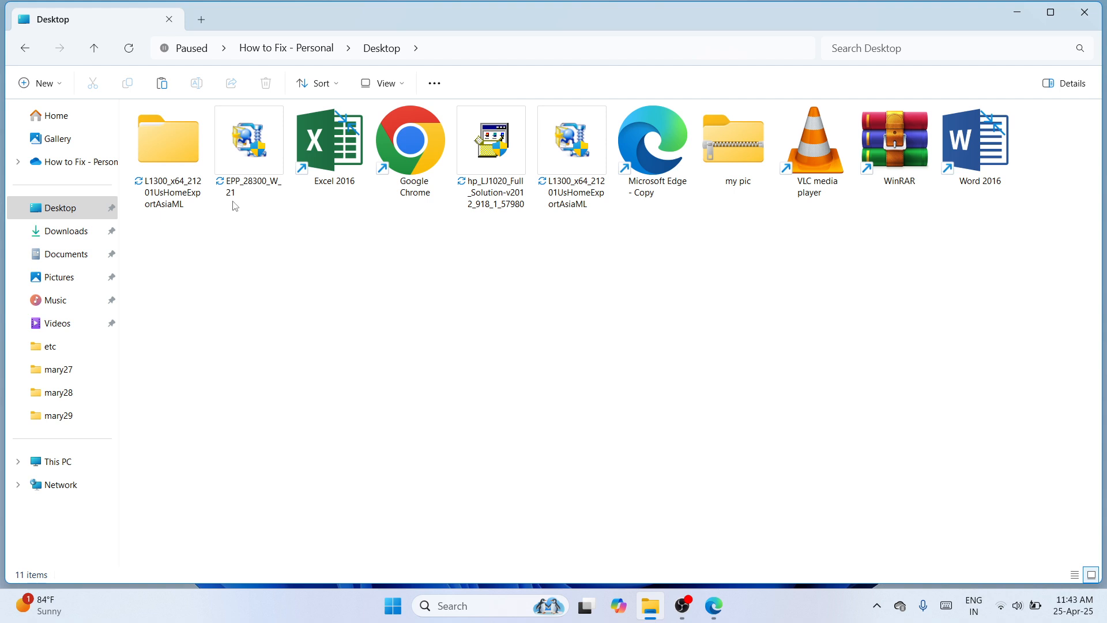
click(175, 164)
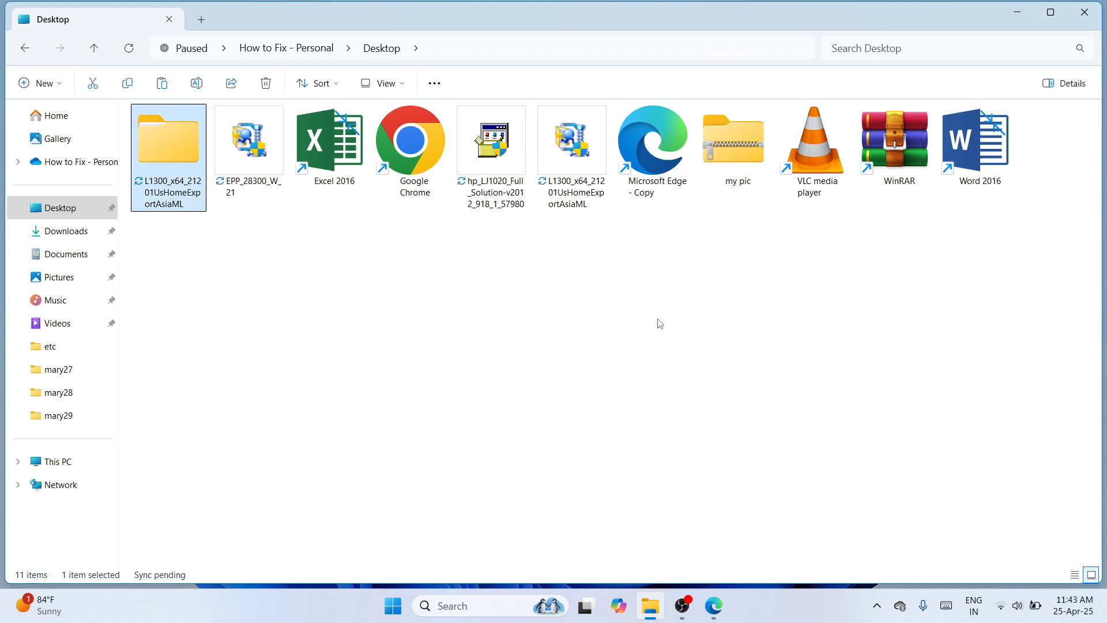
click(1095, 8)
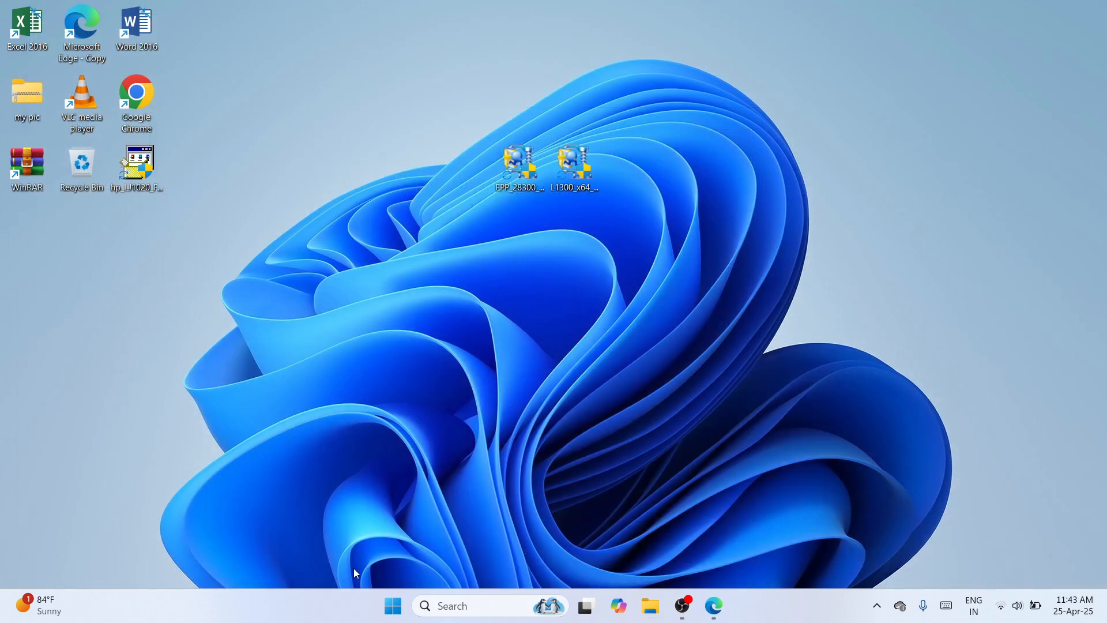
- Open the Bluetooth & devices settings and go through Devices to the classic Devices and Printers window
right_click(392, 612)
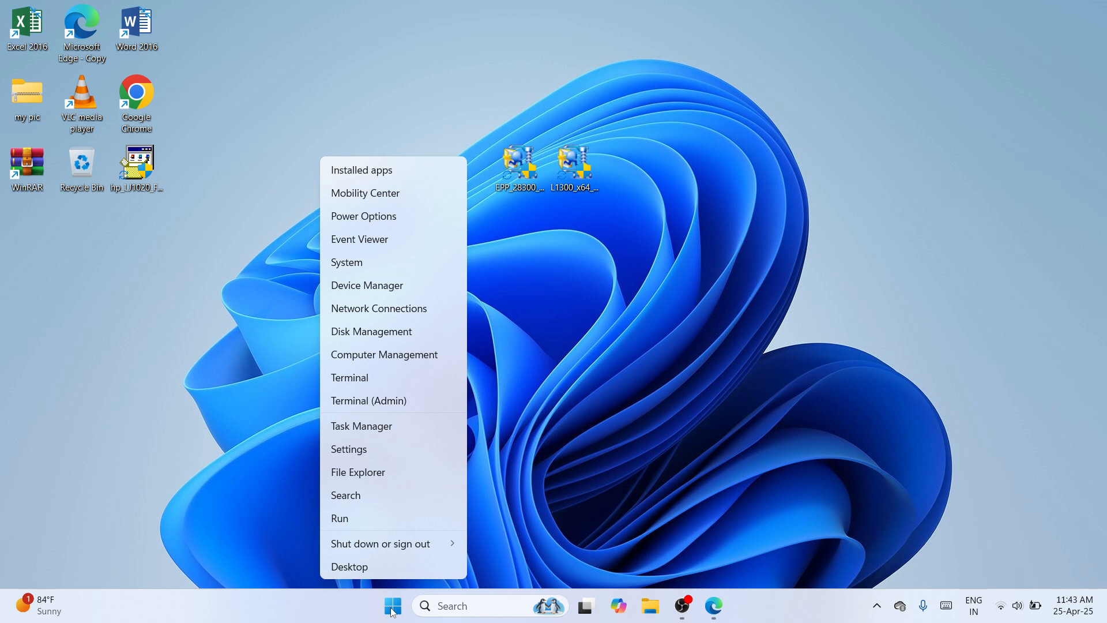
click(371, 449)
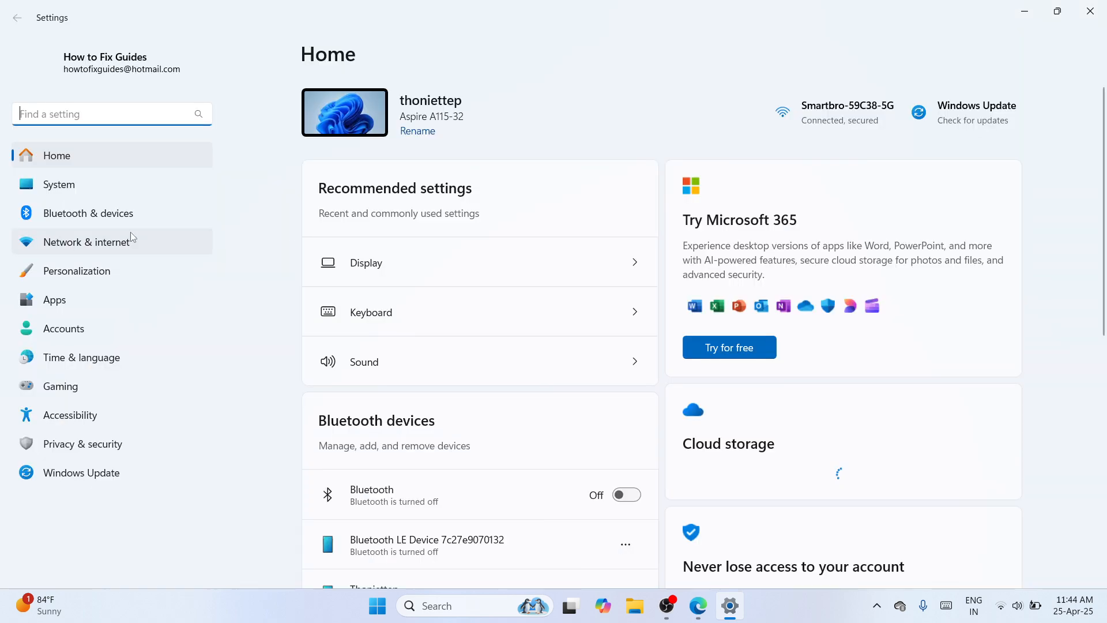
click(97, 222)
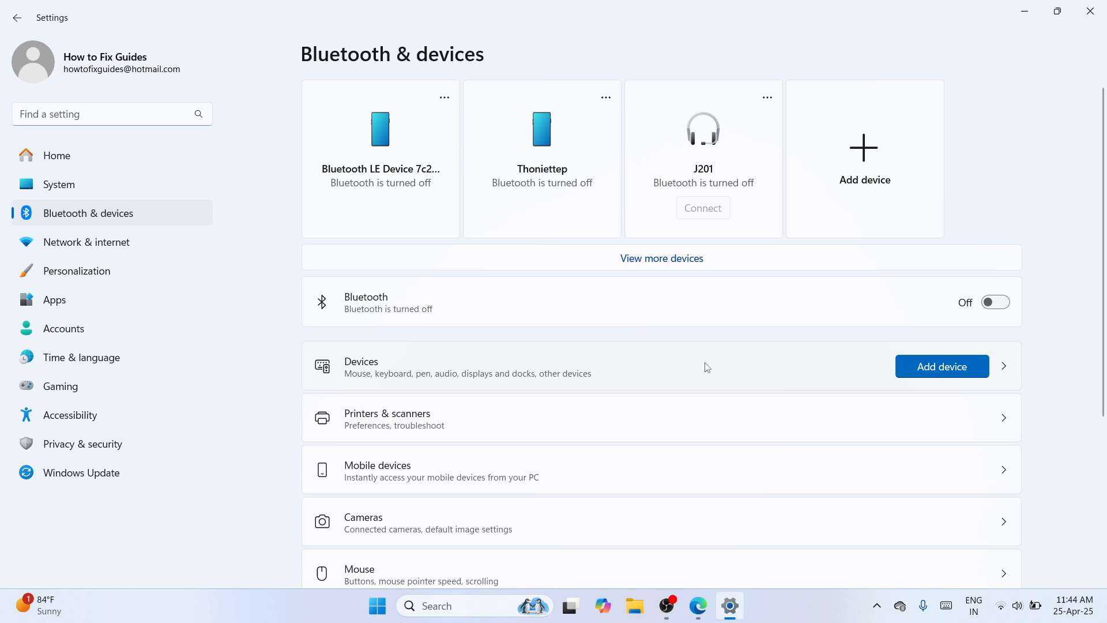
click(707, 367)
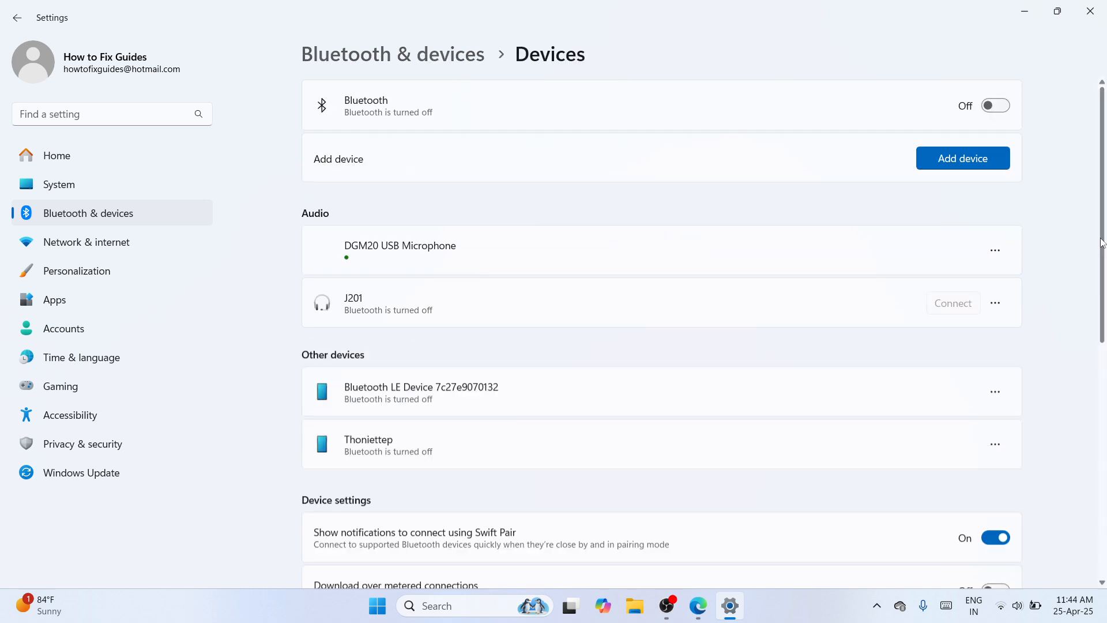
scroll(897, 491, down, 8)
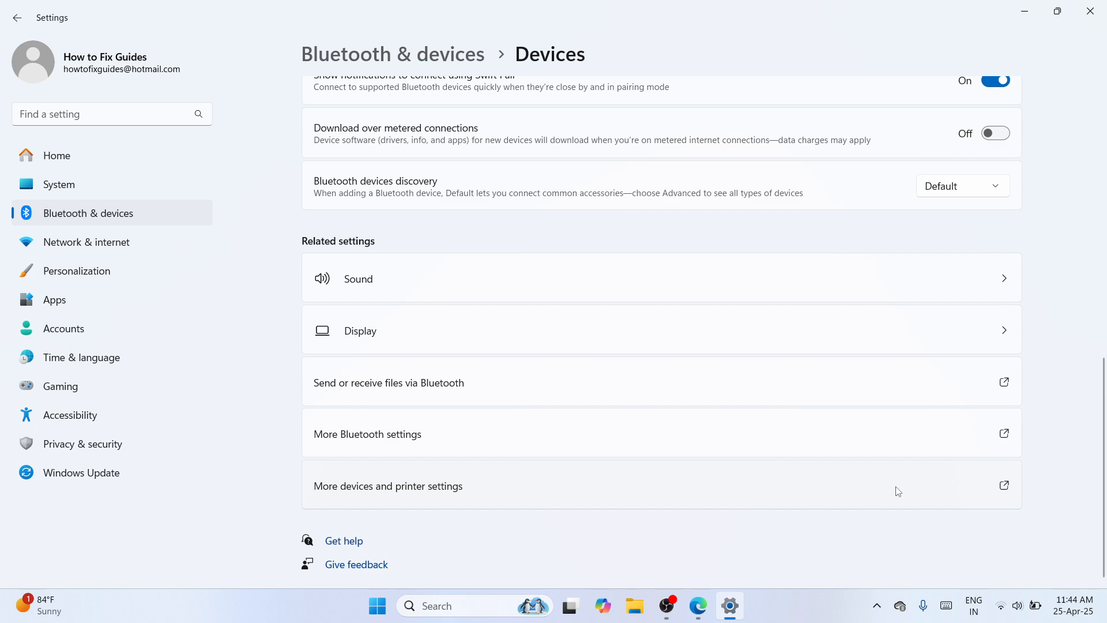
click(897, 491)
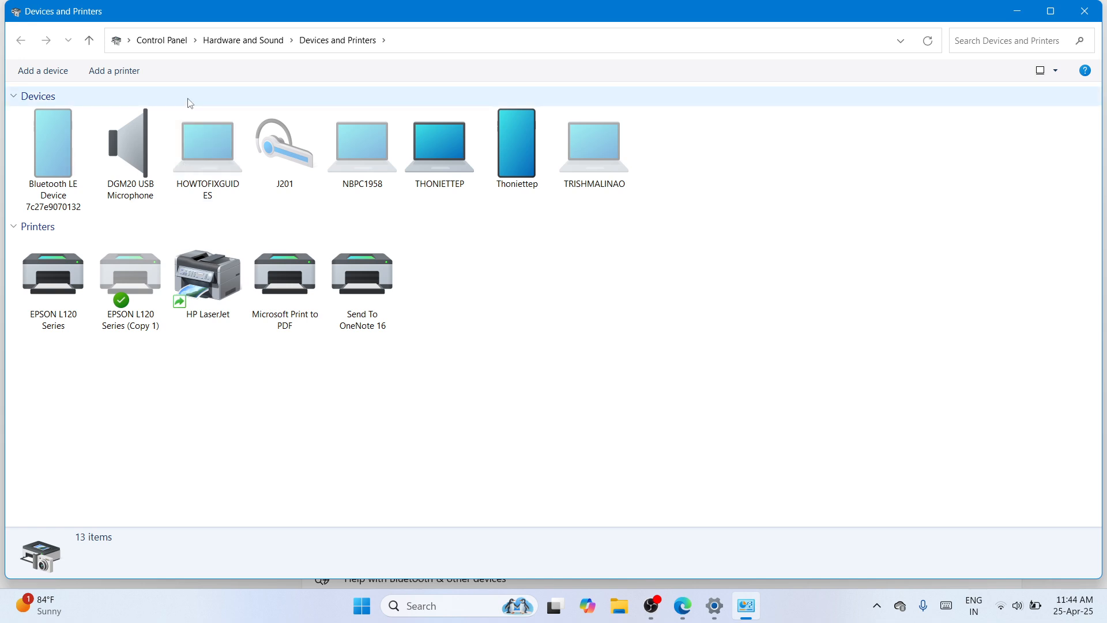
- Start adding a printer that isn't listed, as a local or network printer with manual settings
click(108, 75)
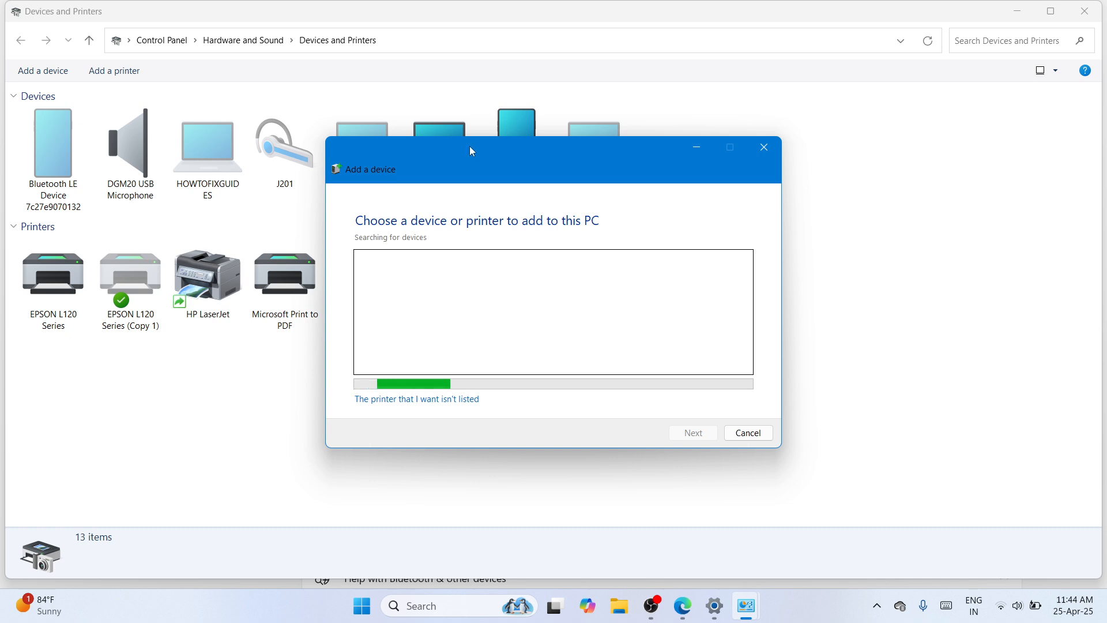
click(383, 400)
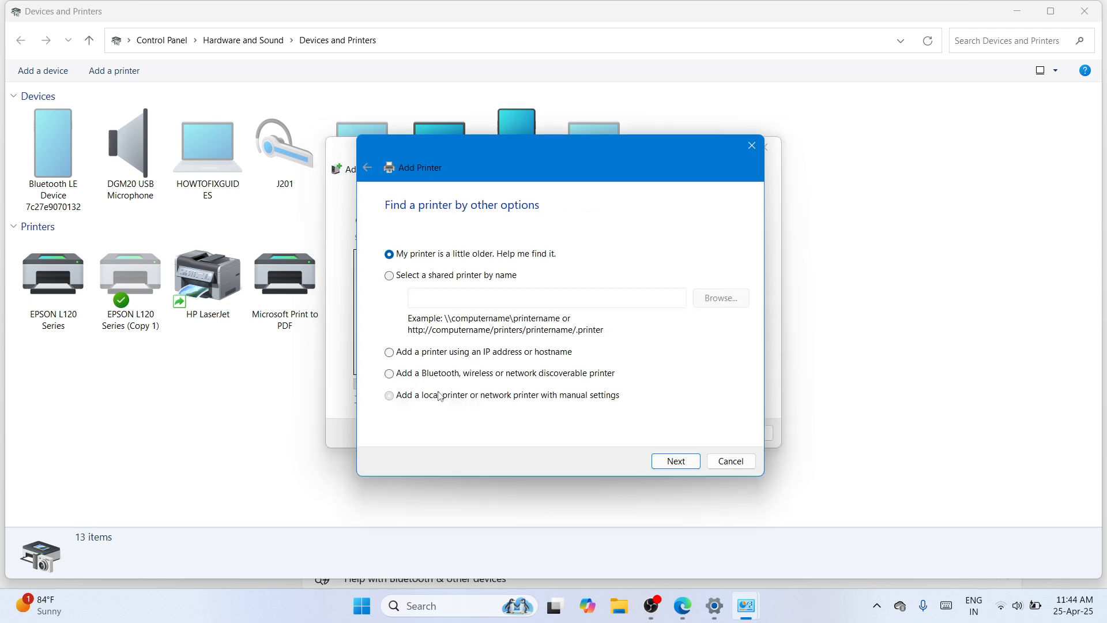
click(440, 396)
click(680, 464)
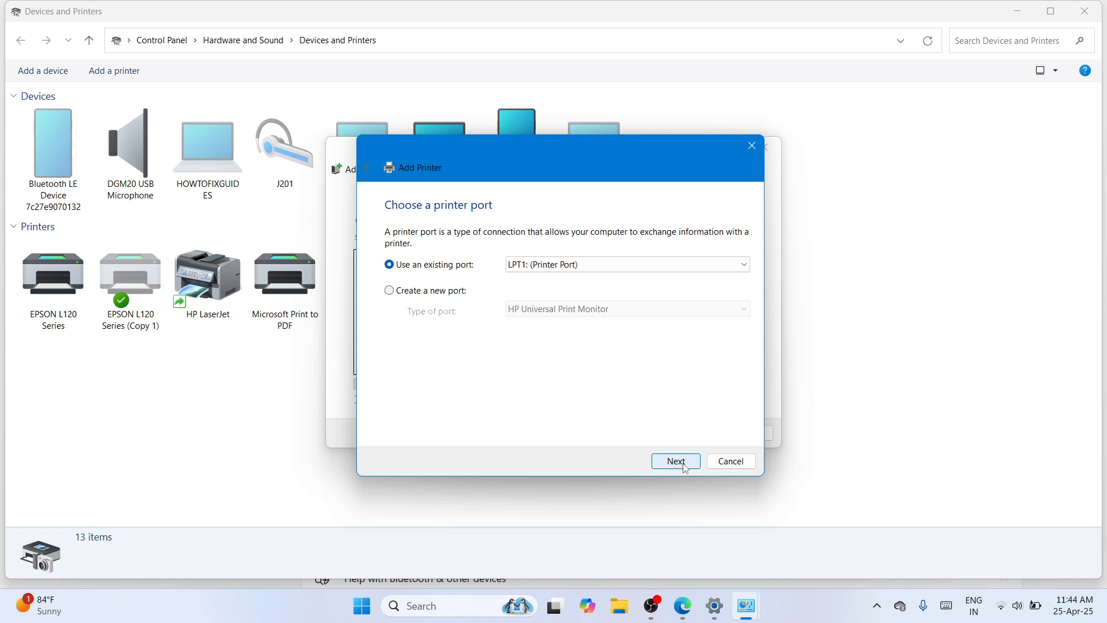
- Choose the existing port USB001 (Virtual printer port for USB) for the new printer and continue to the driver selection
click(745, 264)
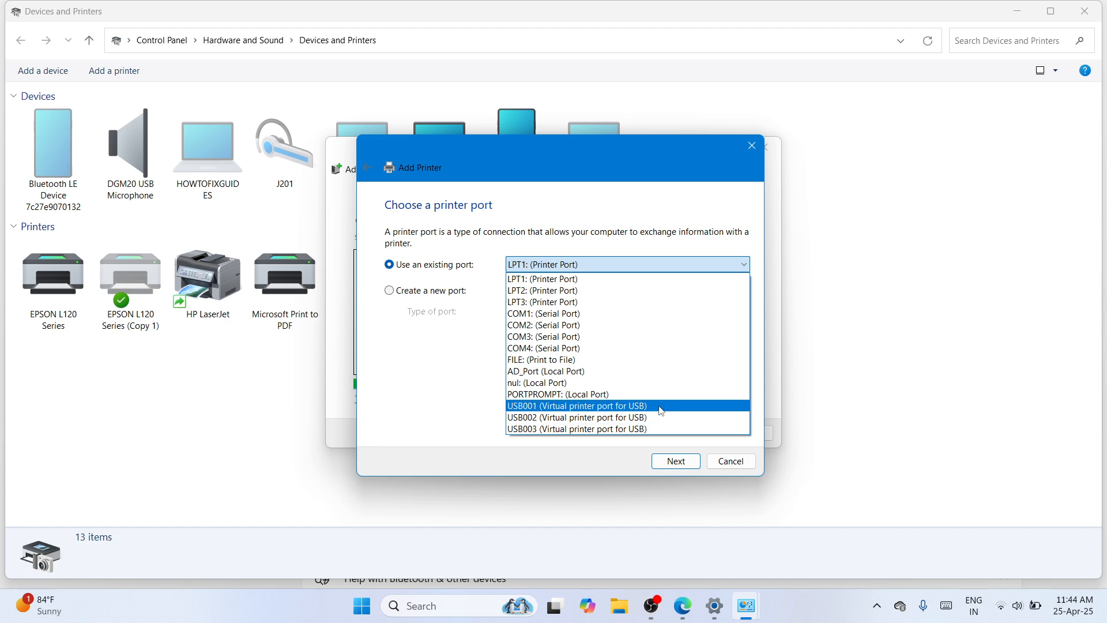
click(579, 406)
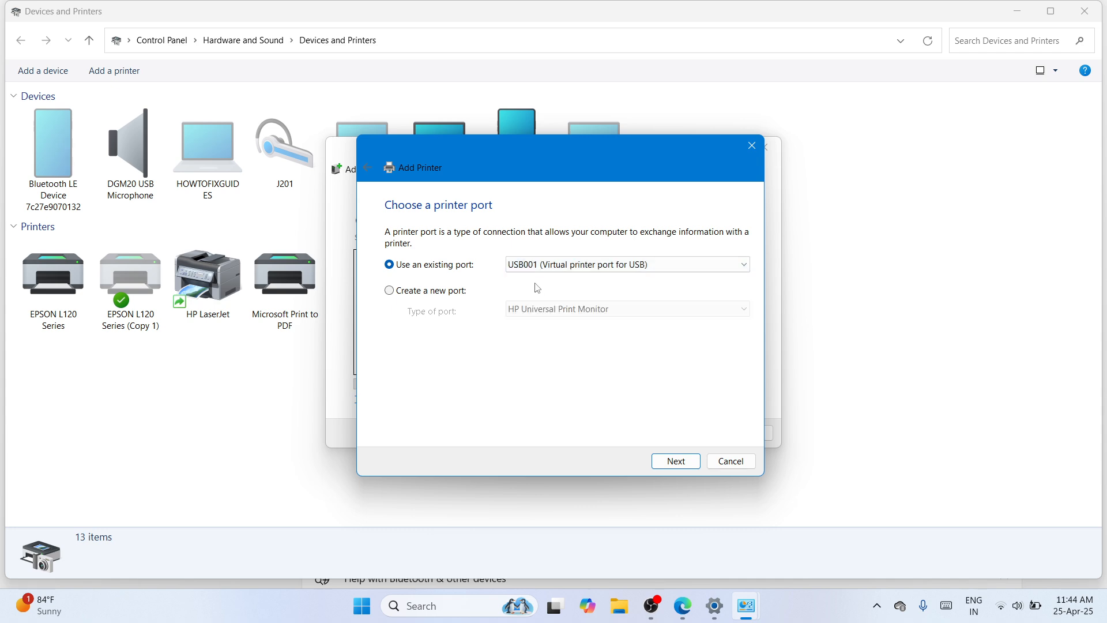
click(676, 461)
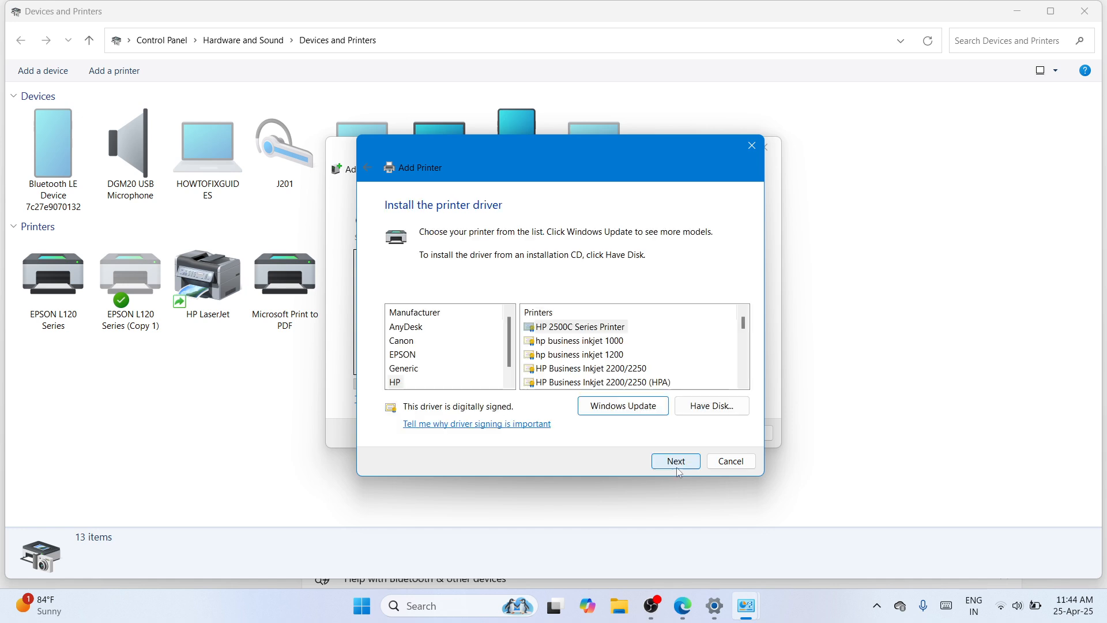
- Choose to install the driver from disk and browse to the extracted L1300_x64_21201UsHomeExportAsiaML folder on the Desktop
click(707, 407)
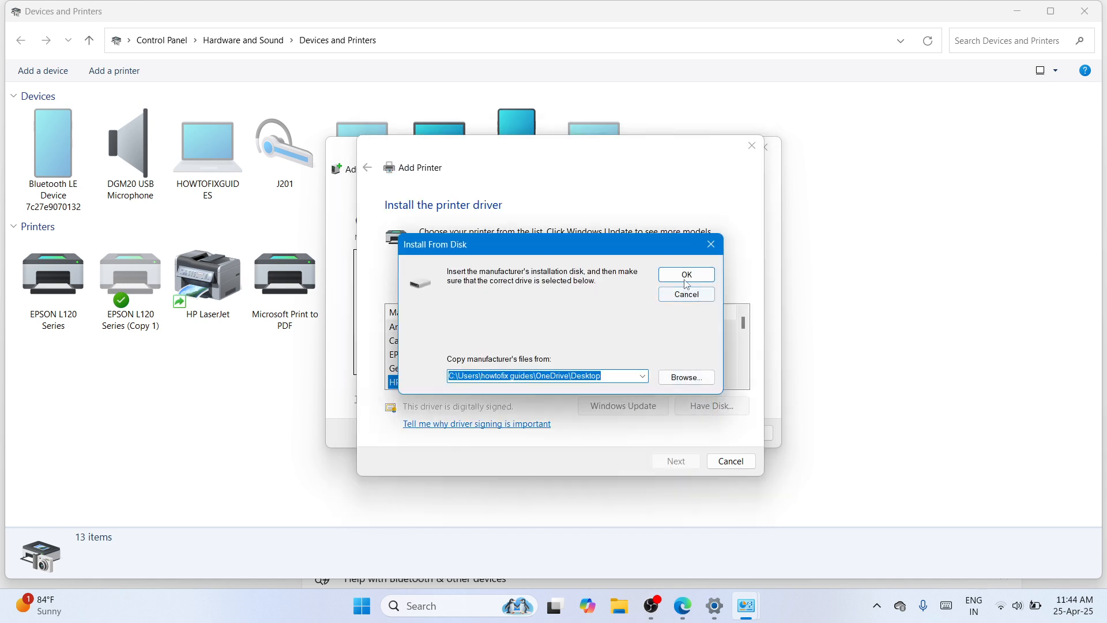
click(681, 374)
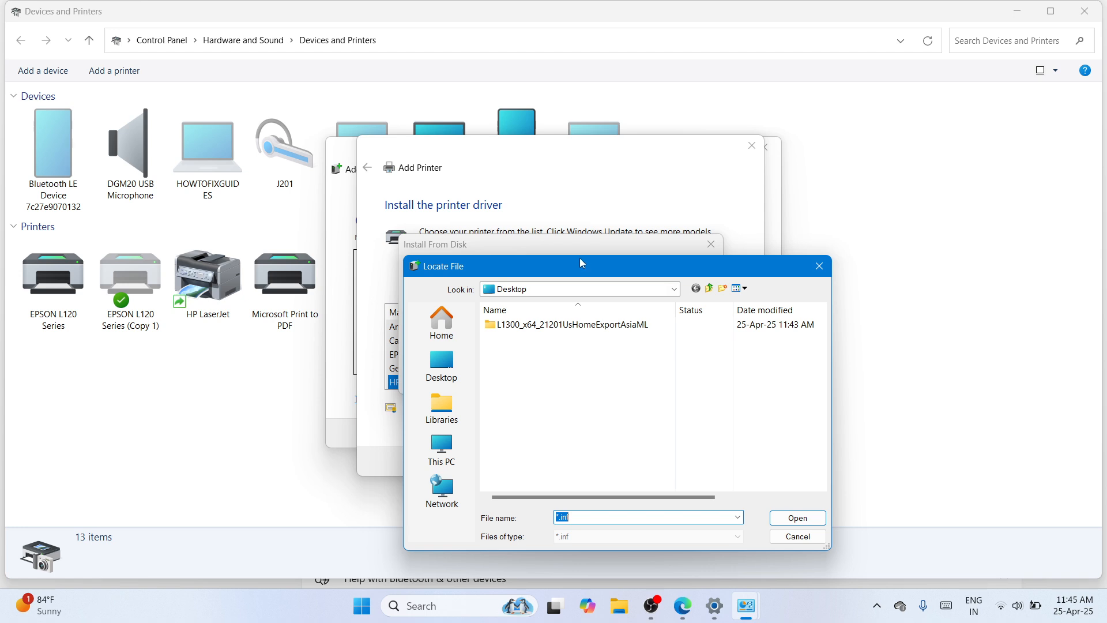
drag(579, 258, 550, 125)
click(413, 234)
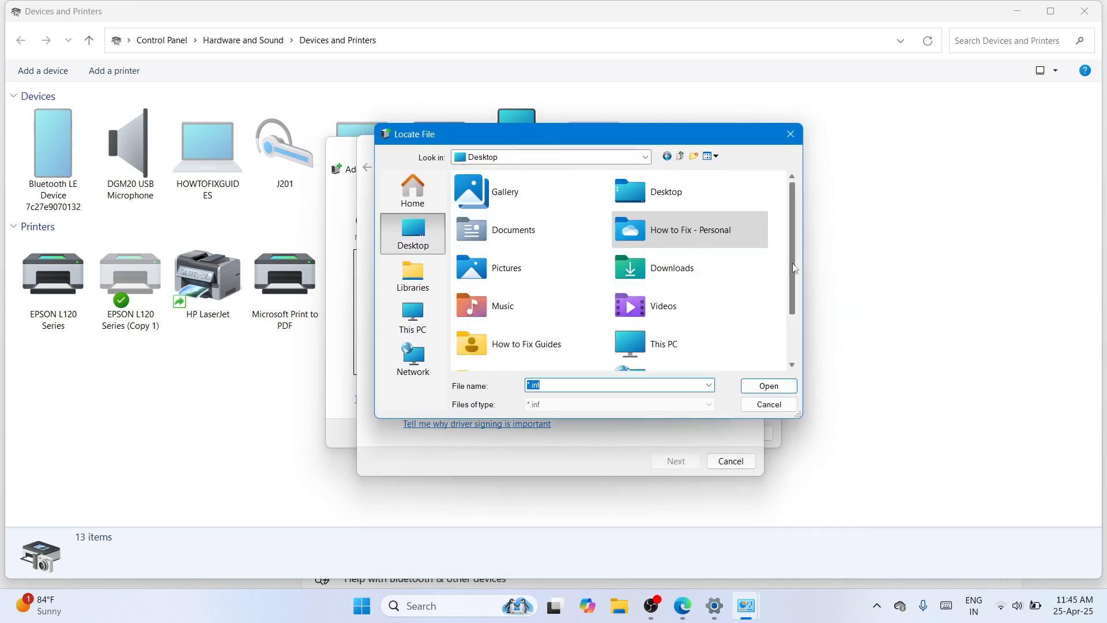
drag(793, 264, 791, 360)
click(547, 351)
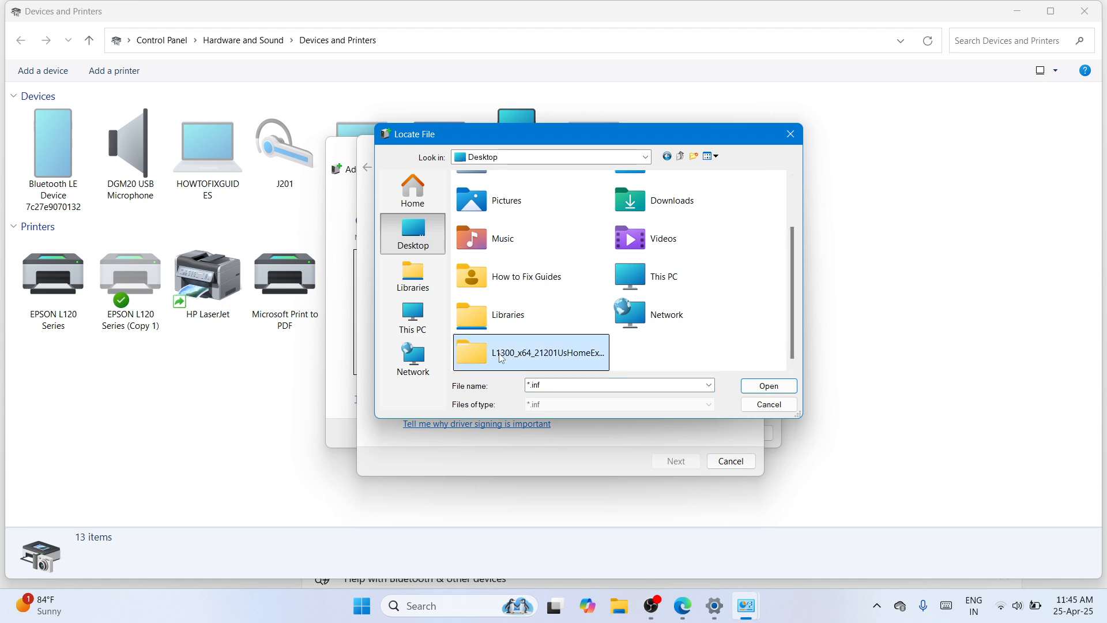
double_click(579, 354)
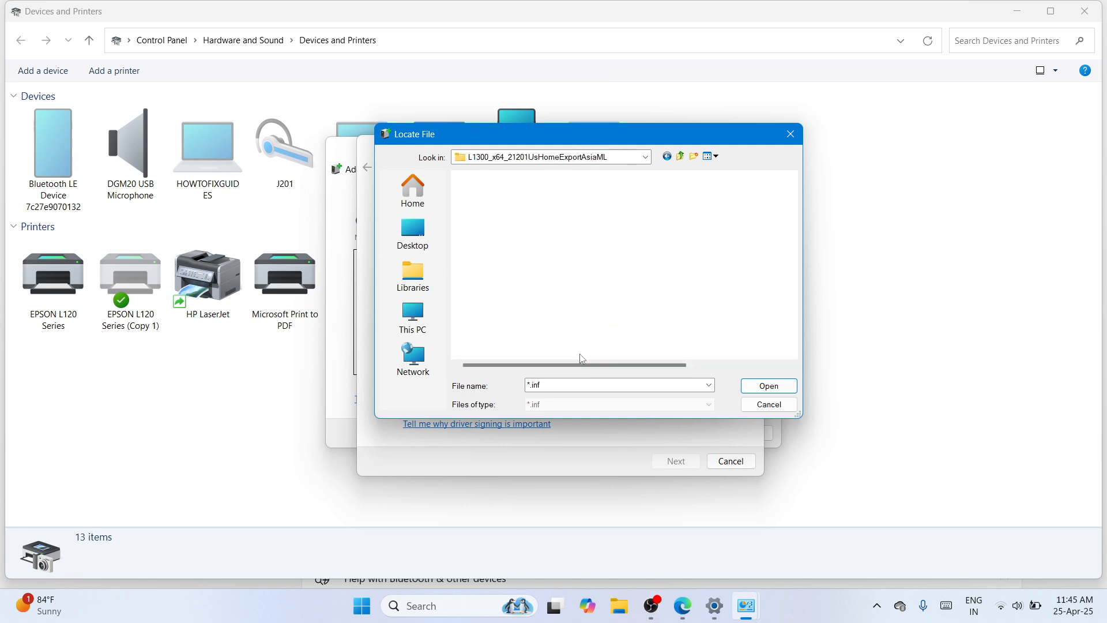
- Load the E_WF1LVE driver file from the WINX64 subfolder as the manufacturer's installation source
double_click(568, 195)
double_click(568, 194)
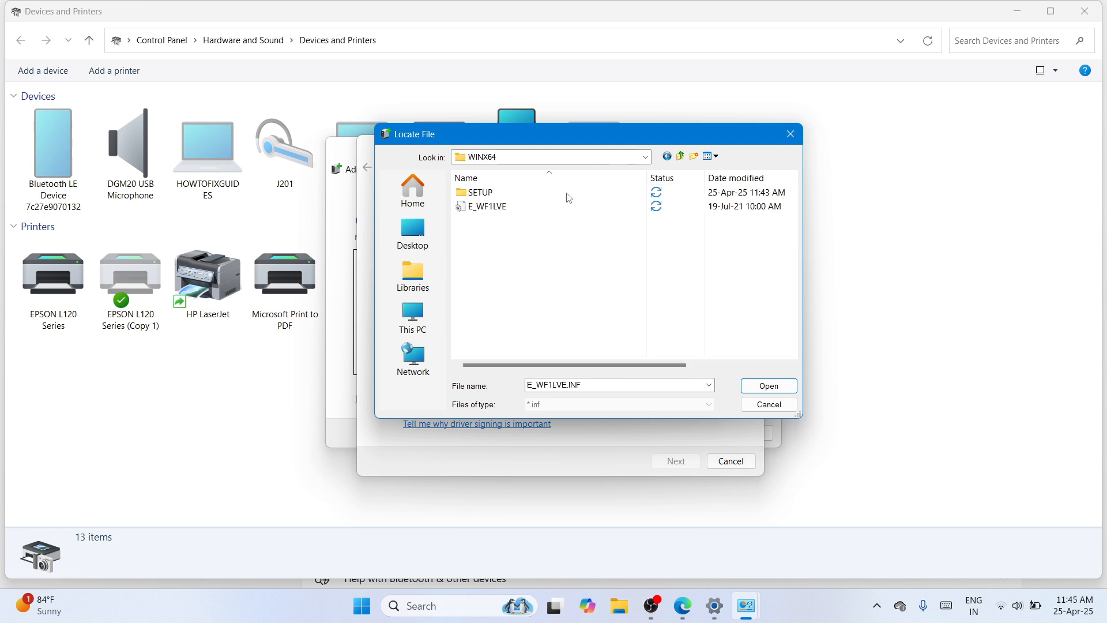
click(562, 206)
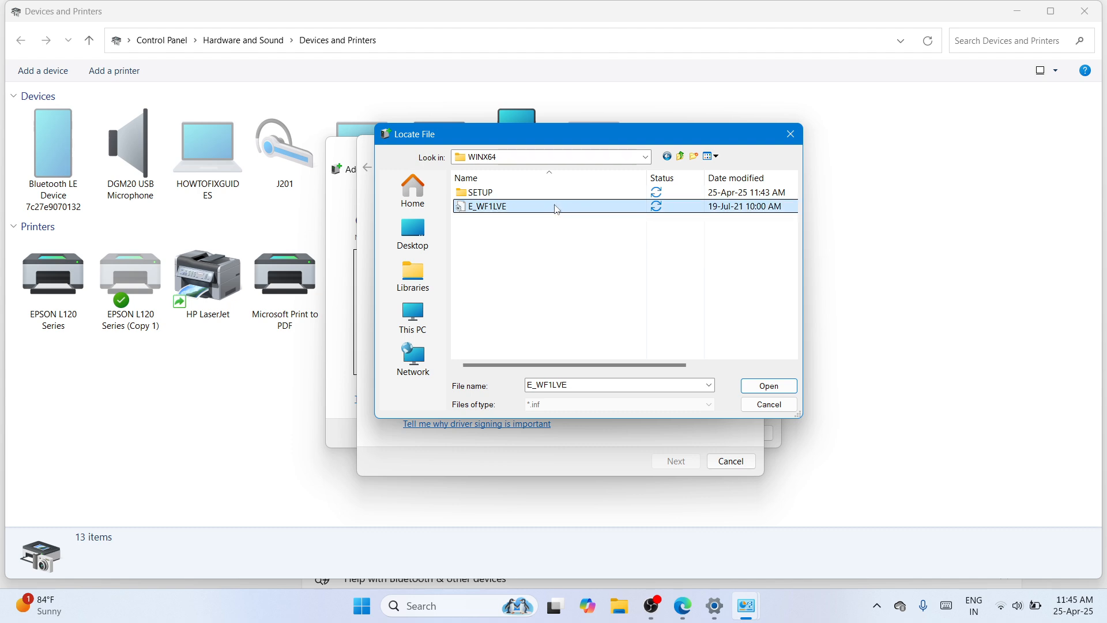
click(755, 386)
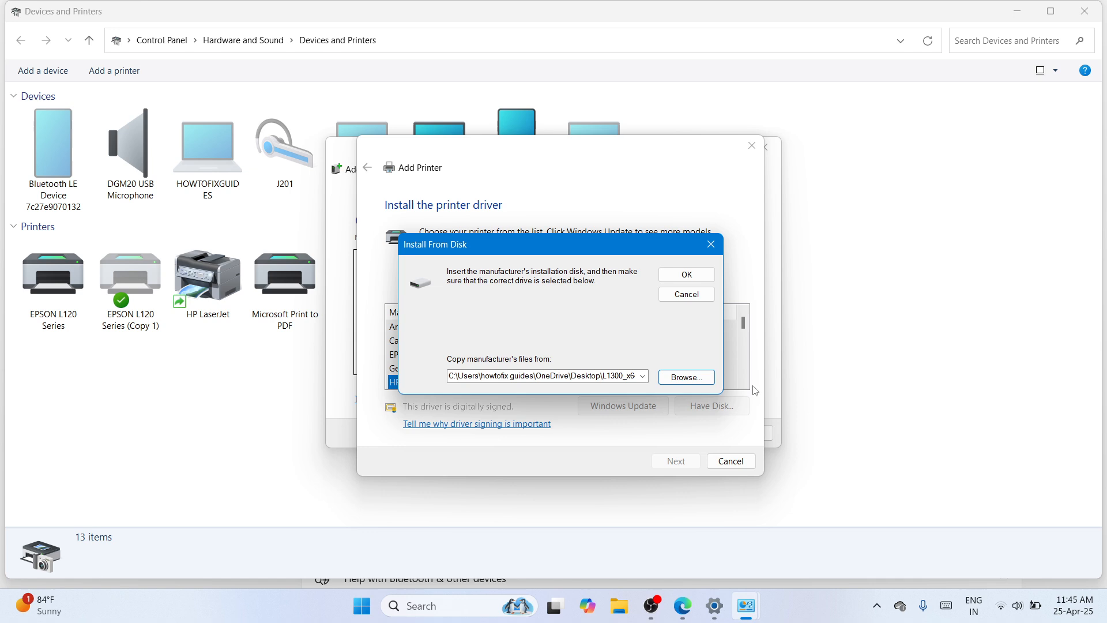
click(681, 276)
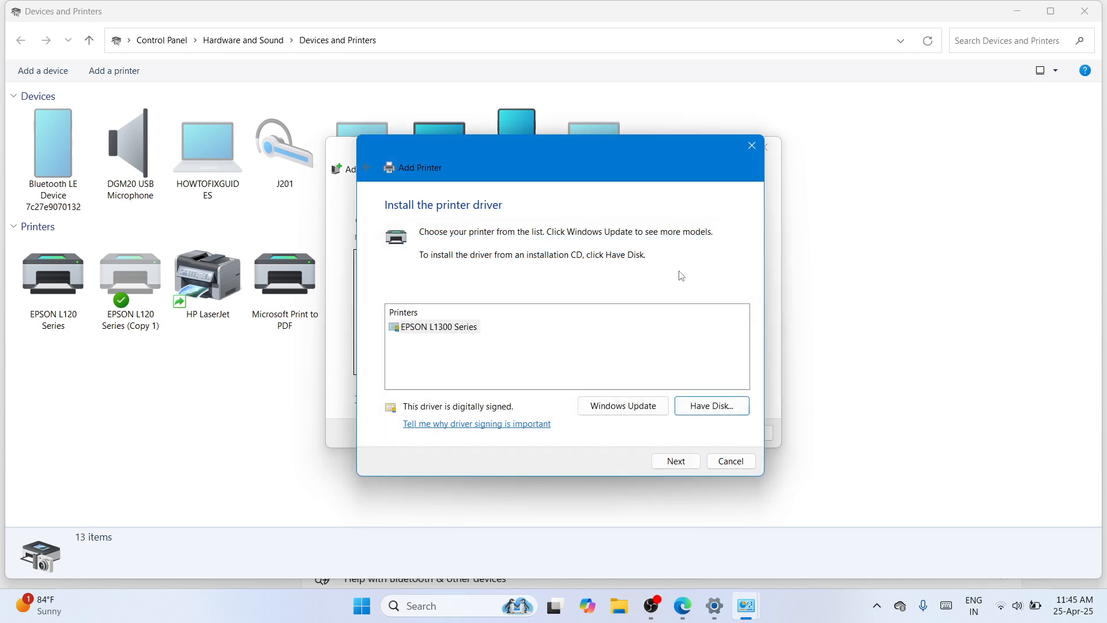
- Accept the EPSON L1300 Series driver and shorten the printer name to EPSON L1300
click(680, 462)
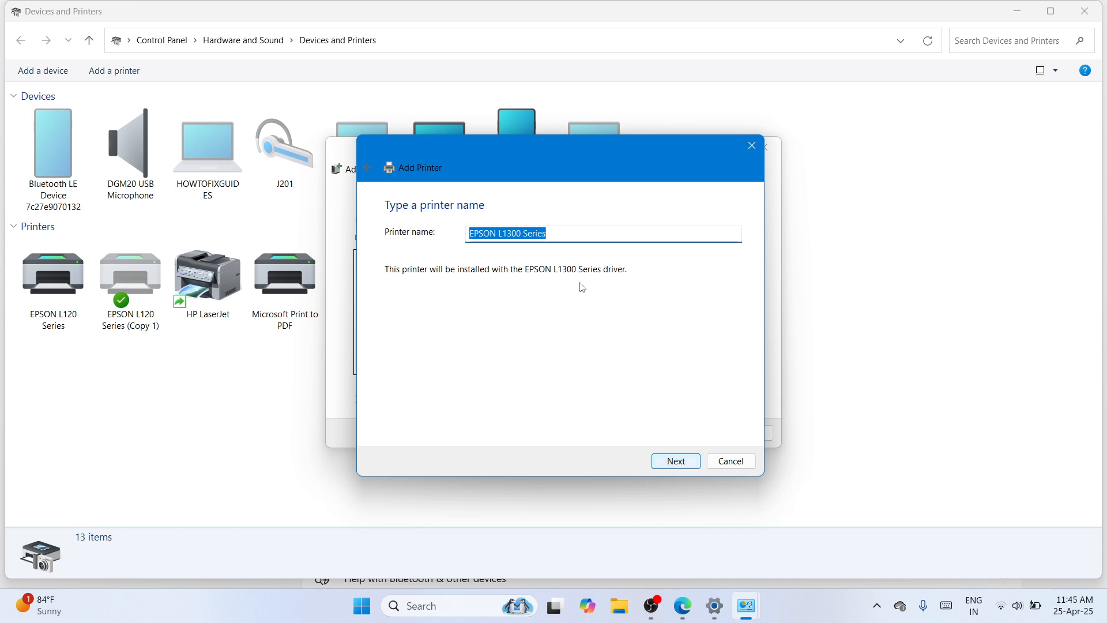
click(550, 233)
key(BackSpace)
key(BackSpace)
key(BackSpace)
key(BackSpace)
key(BackSpace)
key(BackSpace)
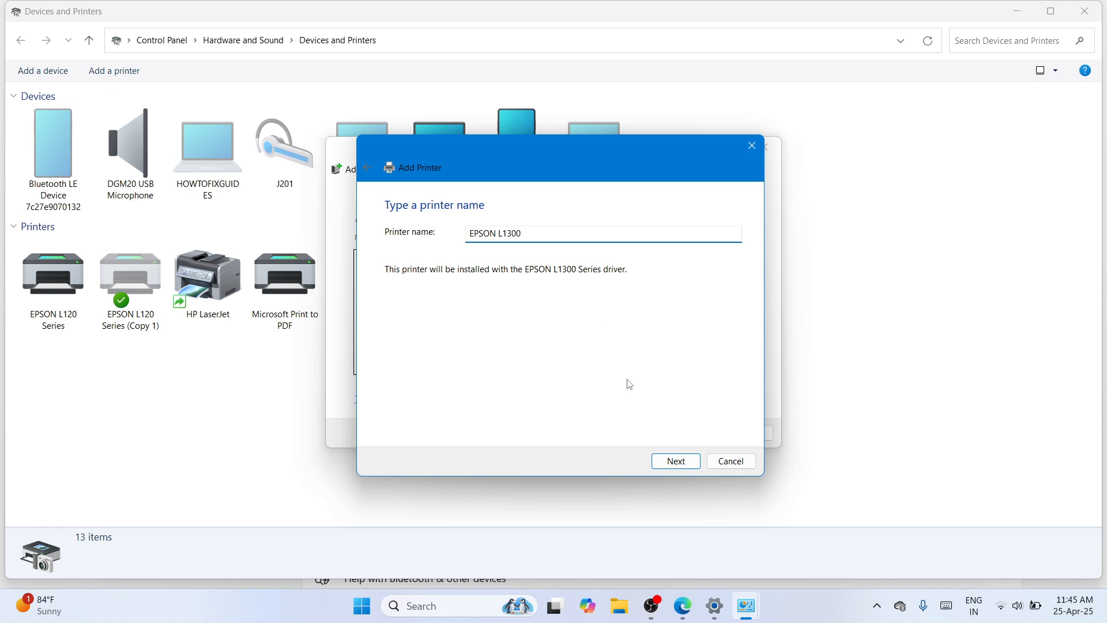
- Authorize the printer driver installation and finish adding the printer with sharing enabled as EPSON L1300, closing Devices and Printers
click(669, 466)
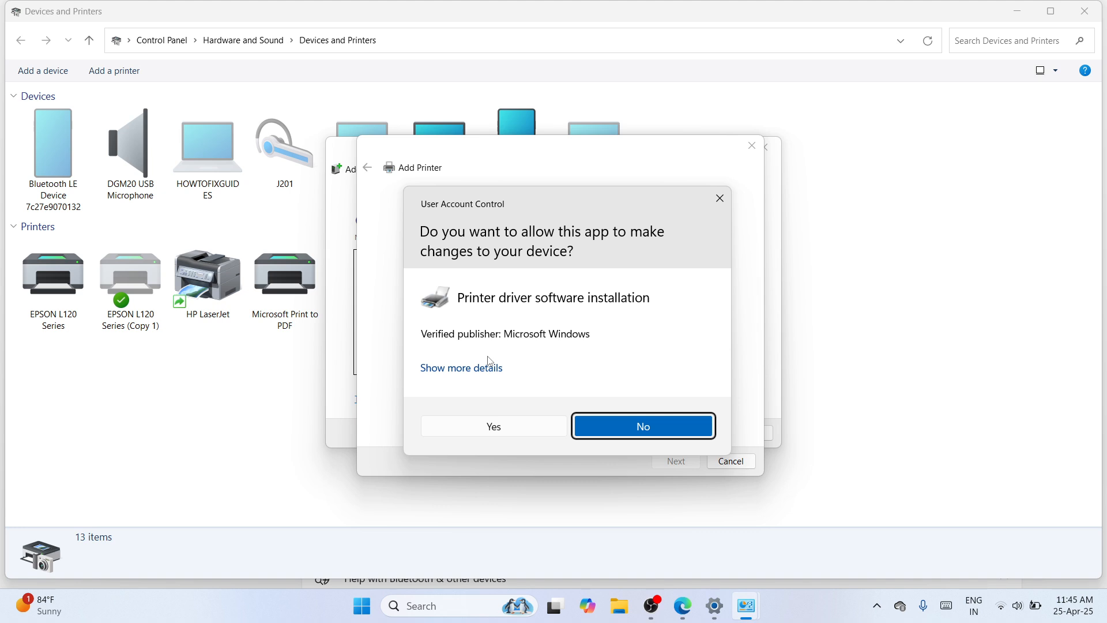
click(516, 427)
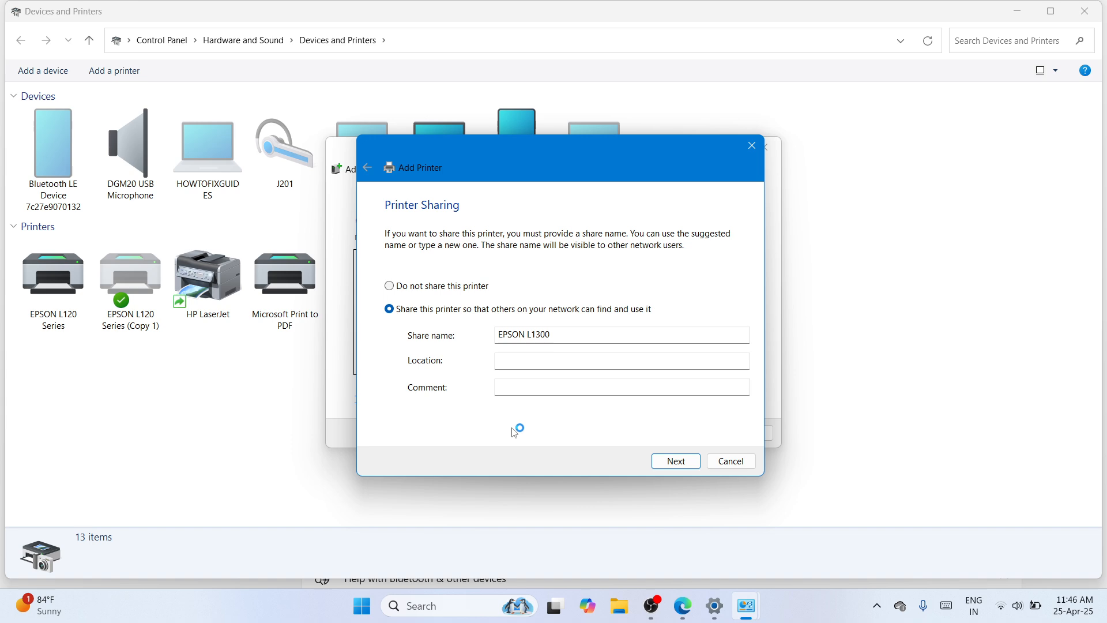
click(676, 461)
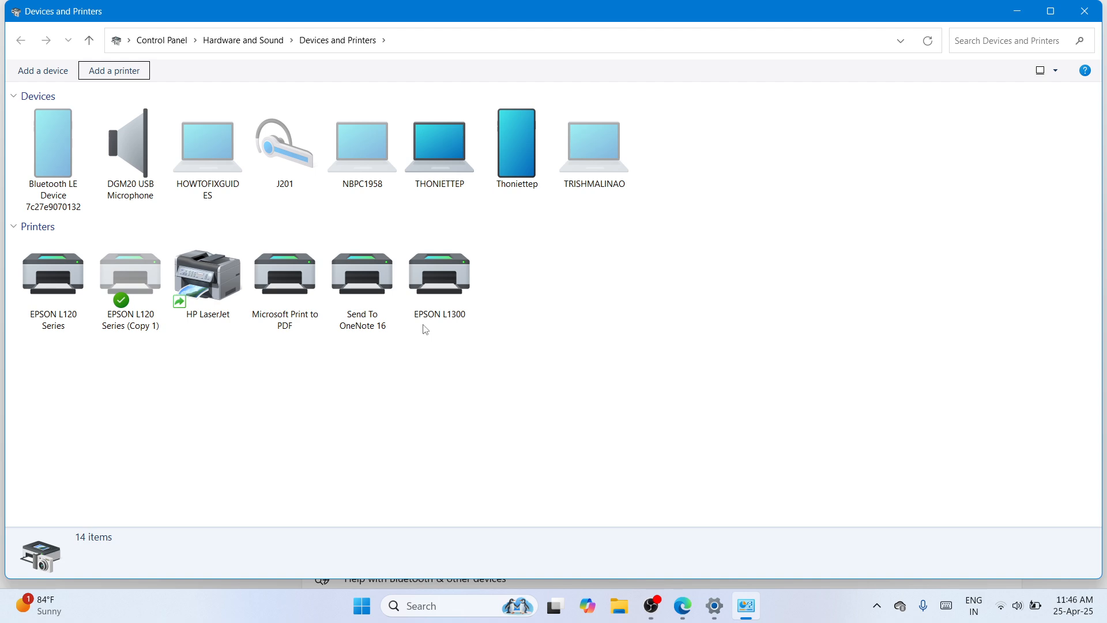
click(1085, 11)
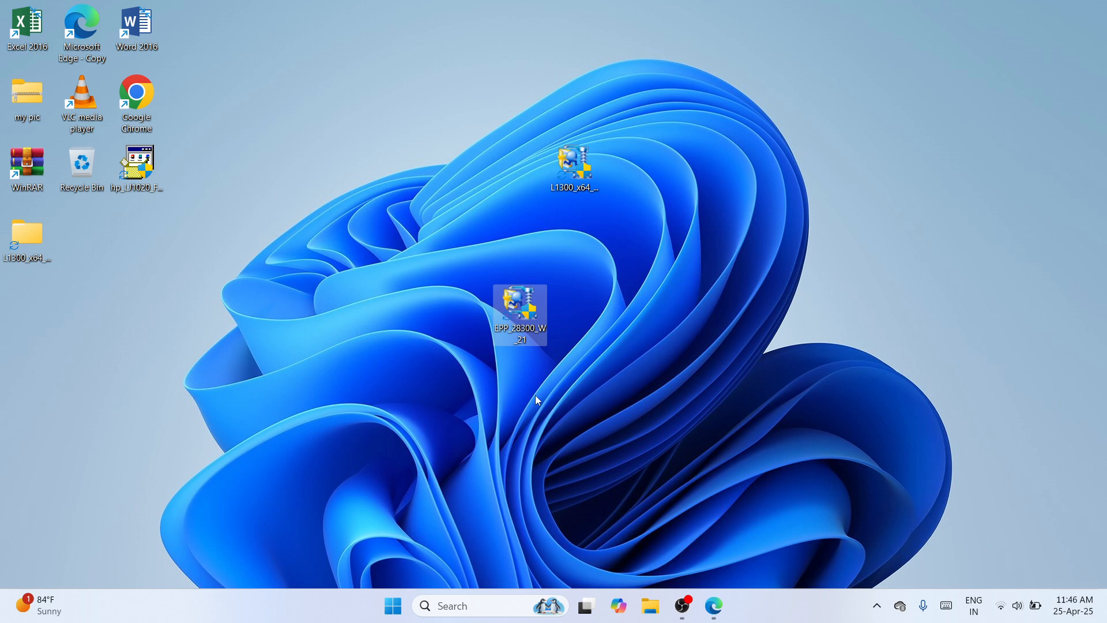
- Run the EPP_28300_W_21 installer from the desktop and allow Easy Photo Print to make changes to the device
double_click(518, 303)
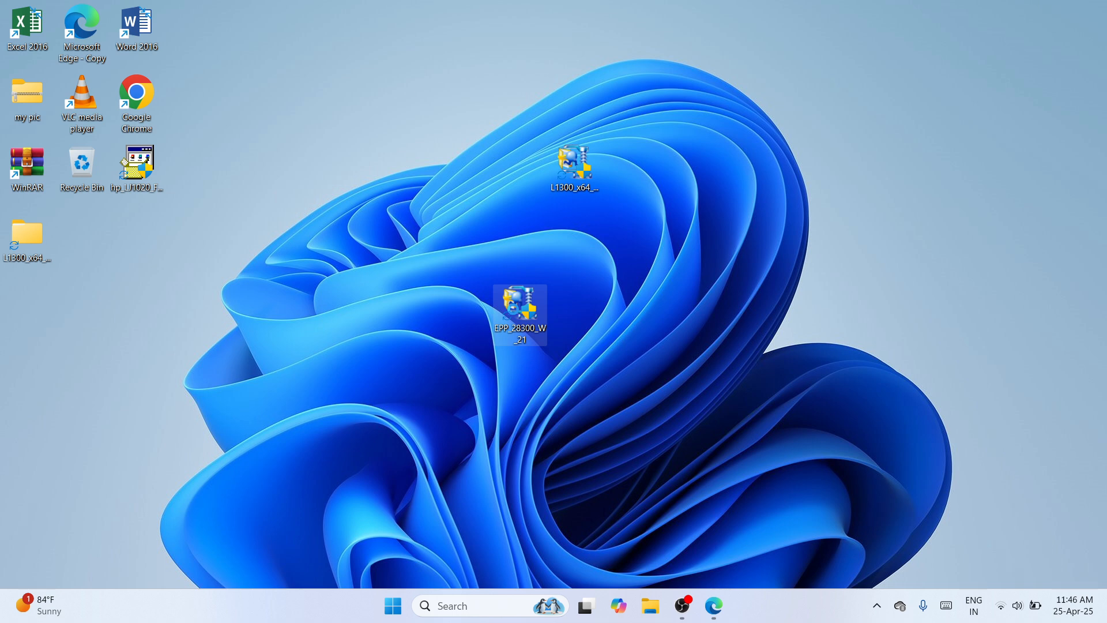
click(515, 314)
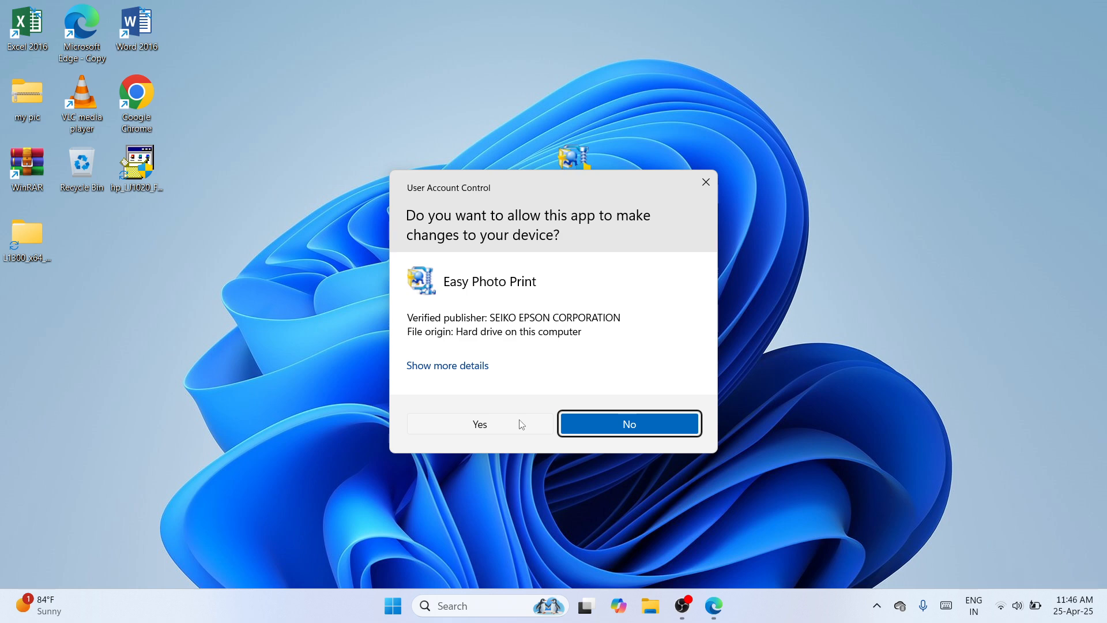
click(521, 424)
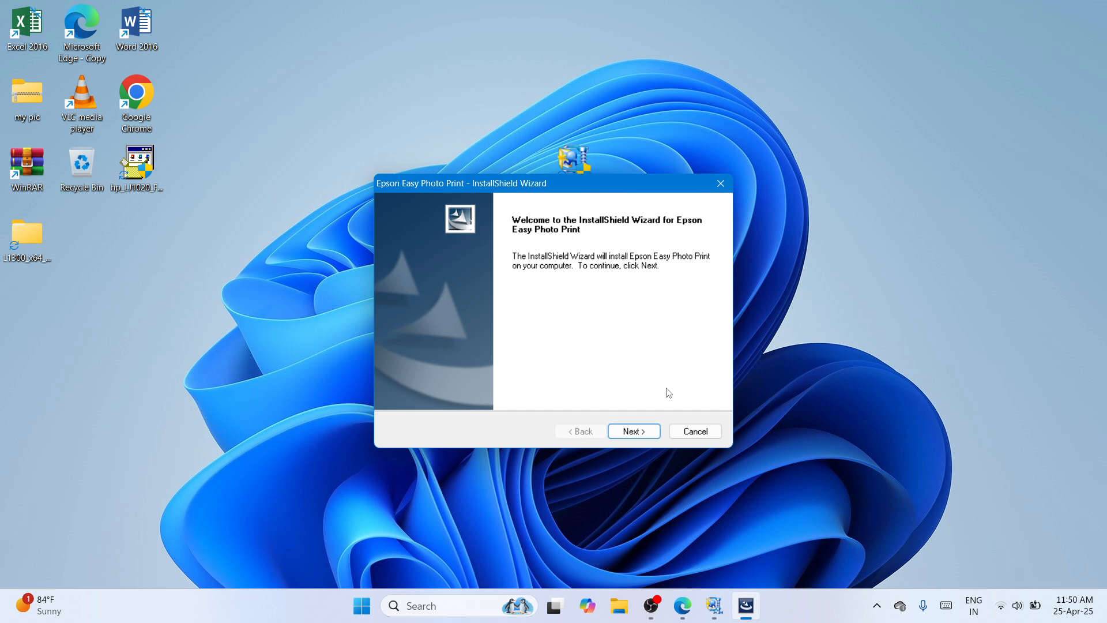
- Install Epson Easy Photo Print, accepting the terms of the license agreement, and finish the setup wizard
click(630, 438)
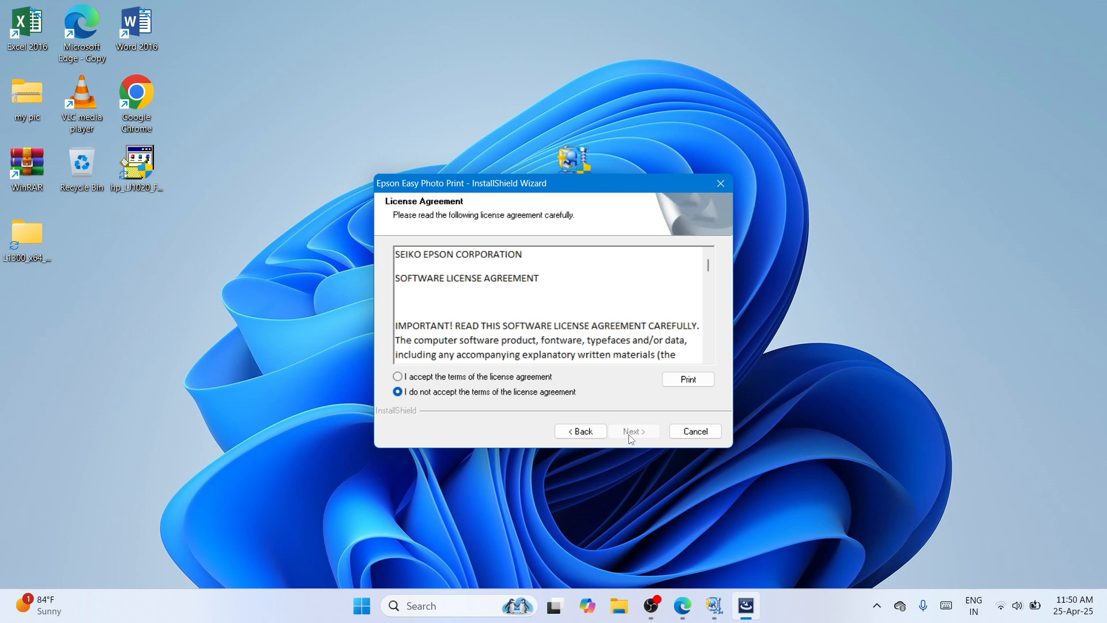
click(442, 377)
click(632, 436)
click(642, 436)
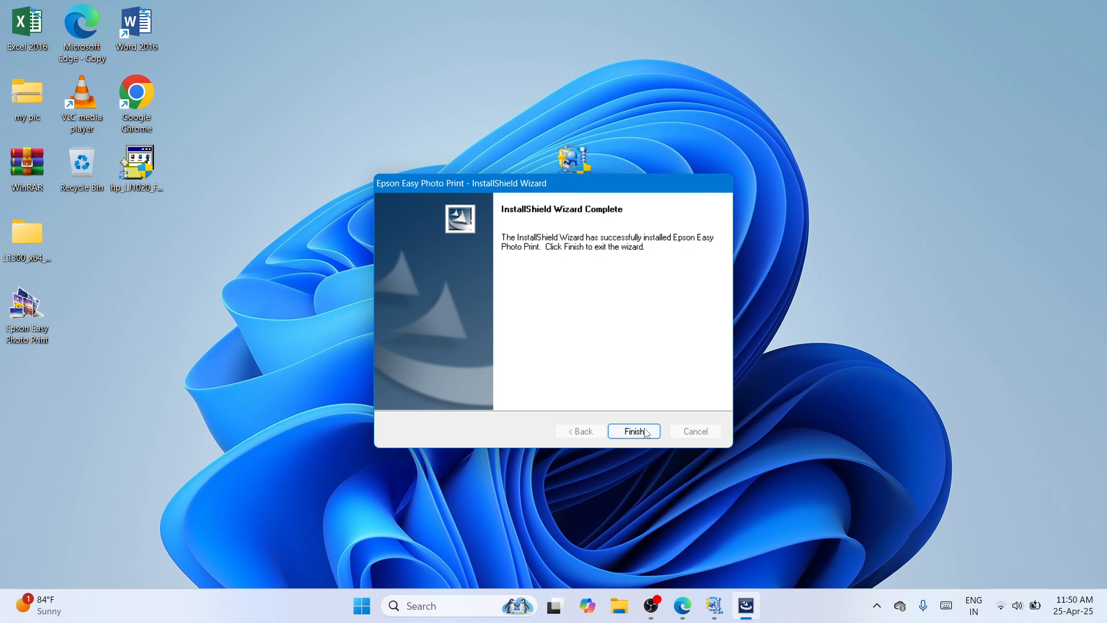
click(634, 431)
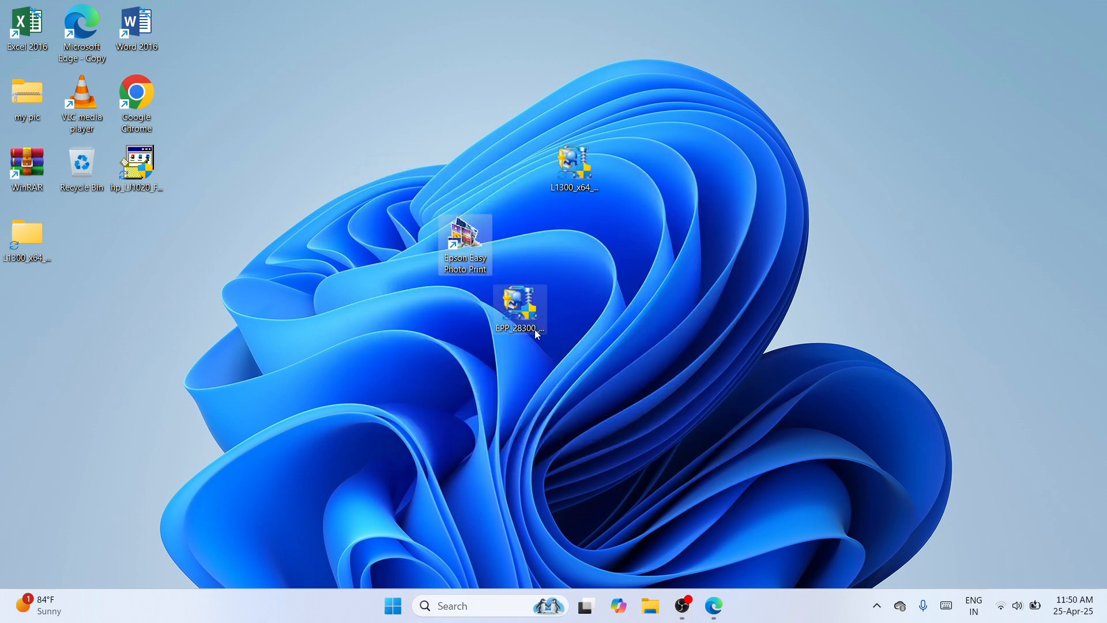